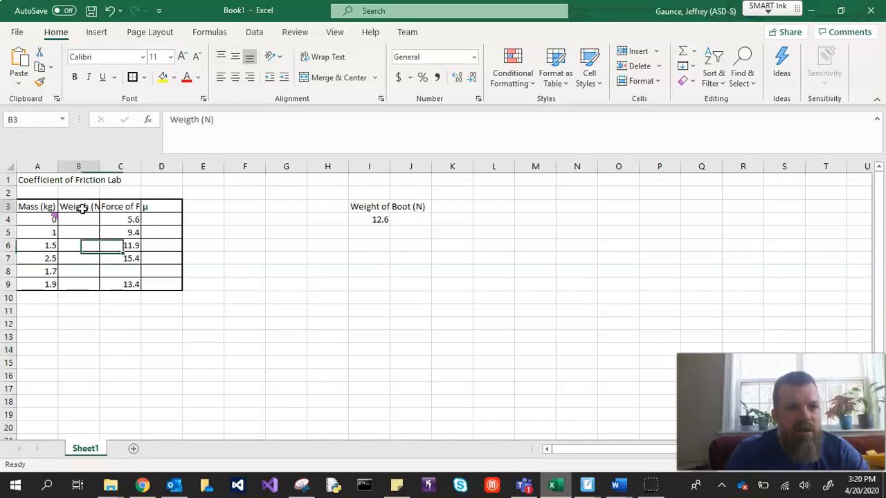
Correct the misspelled header in cell B3 so that it reads "Weight (N)".
double_click(187, 119)
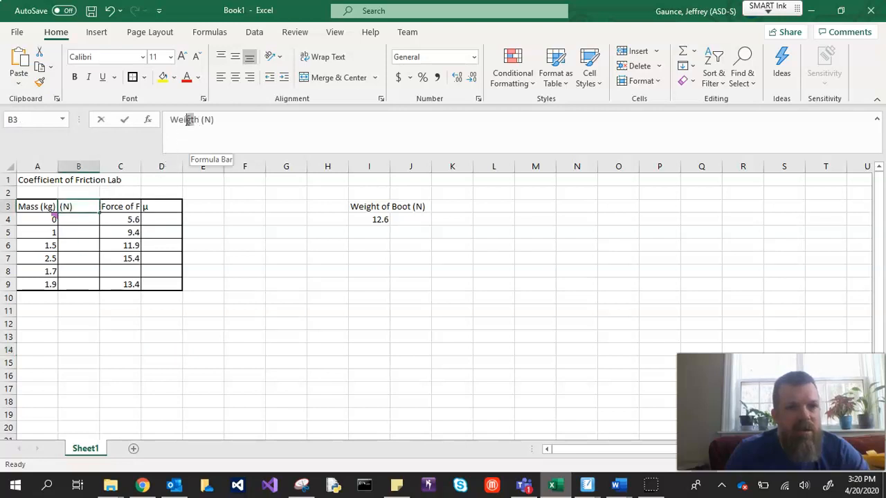
type("ght")
key("Delete")
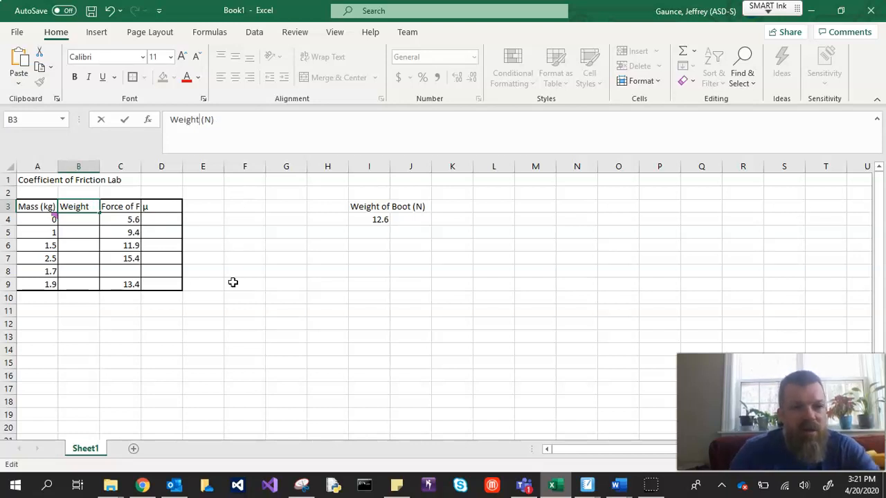
mouse_move(53, 220)
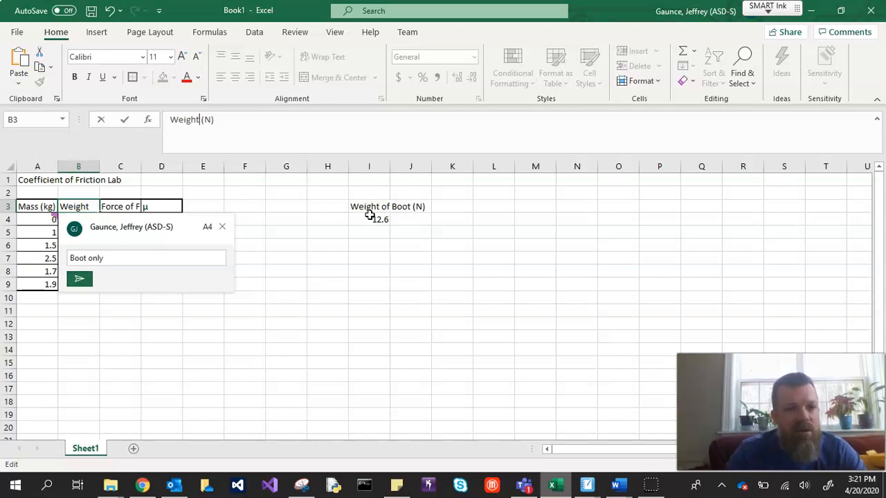
left_click(254, 364)
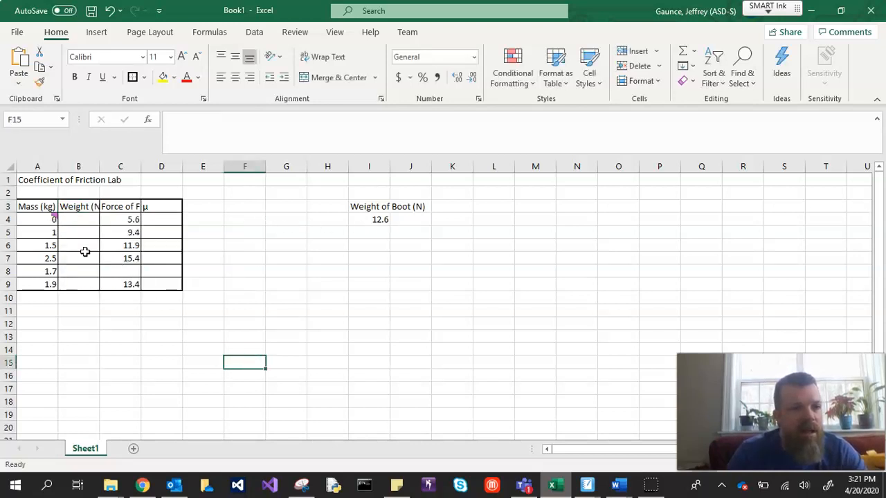
Read the comment attached to the zero-mass cell A4.
mouse_move(49, 220)
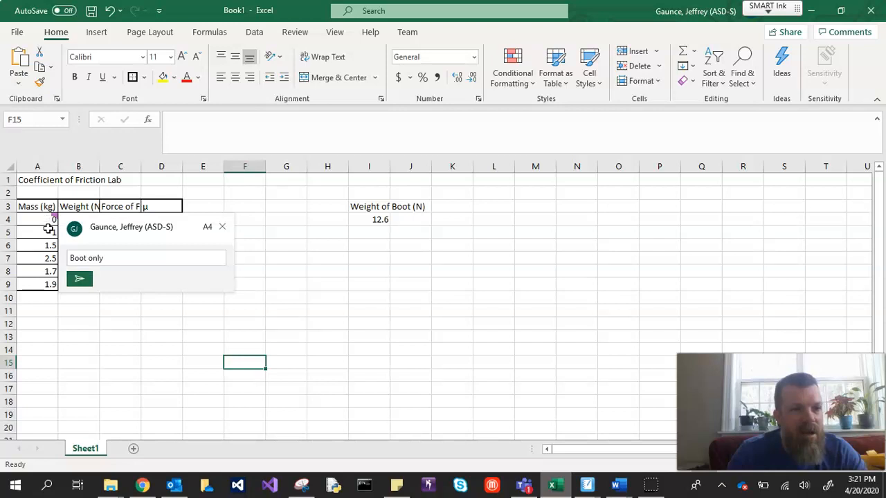
left_click(95, 326)
mouse_move(50, 219)
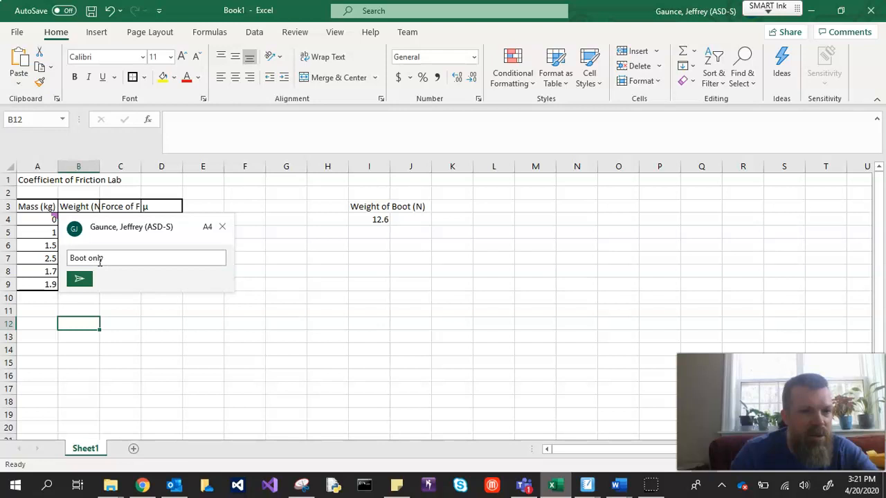
left_click(83, 360)
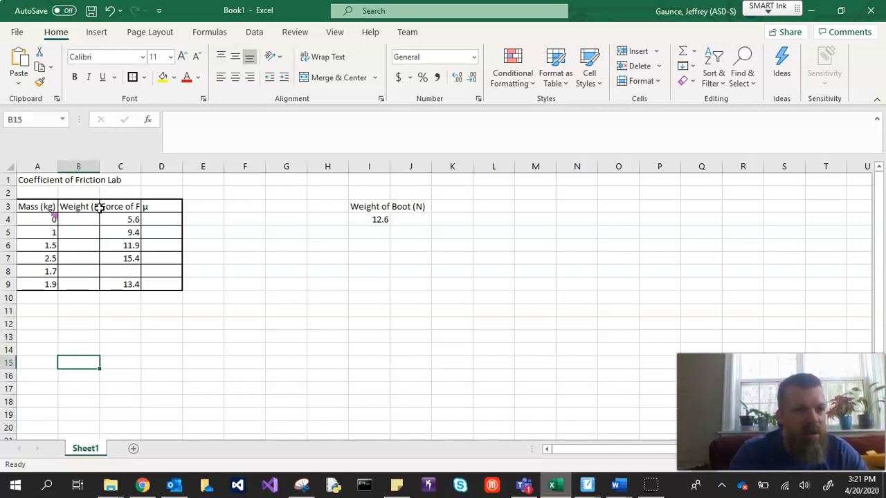
AutoFit columns B and C to the width of the weight and friction headers.
double_click(100, 166)
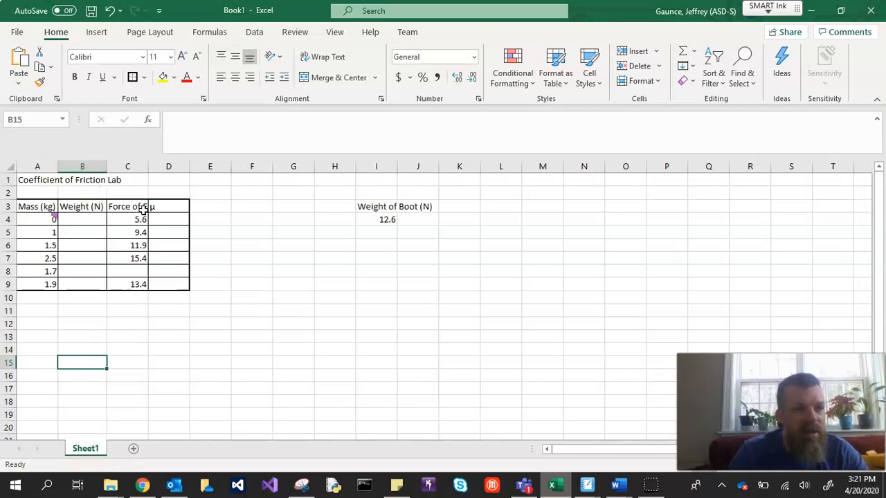
double_click(148, 166)
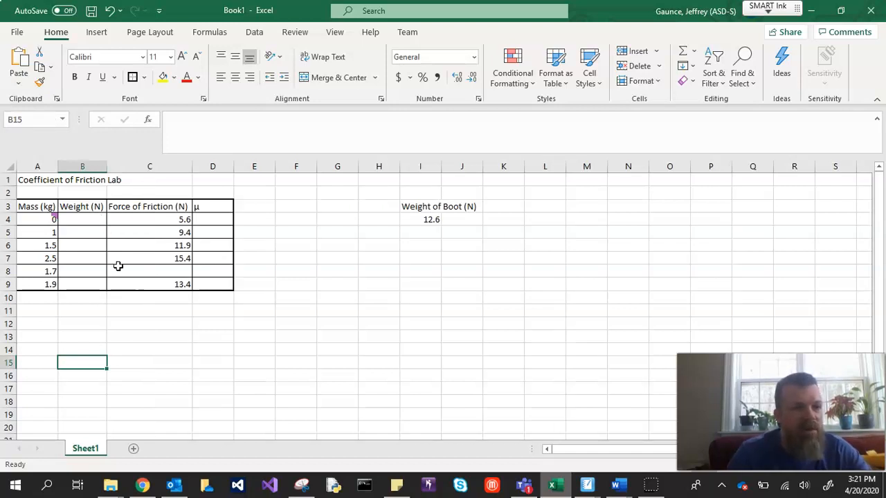
Enter the formula =A4*9.8 in cell B4 to calculate the weight from the mass.
left_click(82, 222)
type("=")
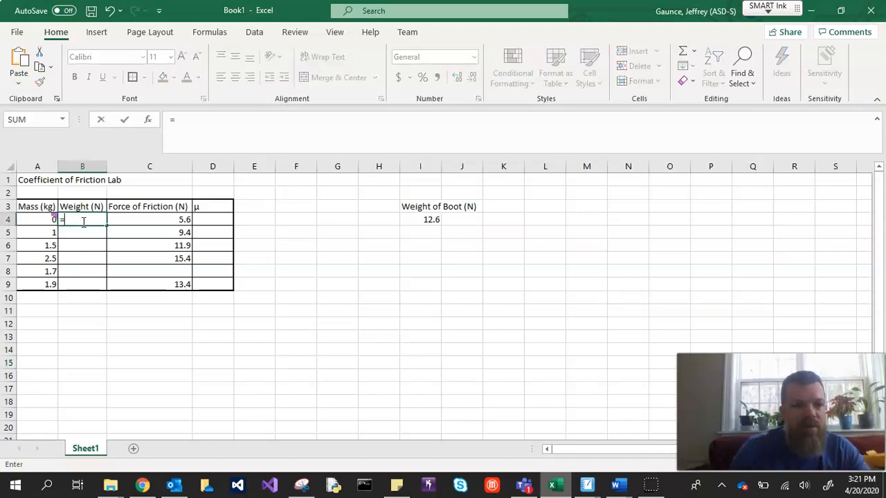
left_click(43, 220)
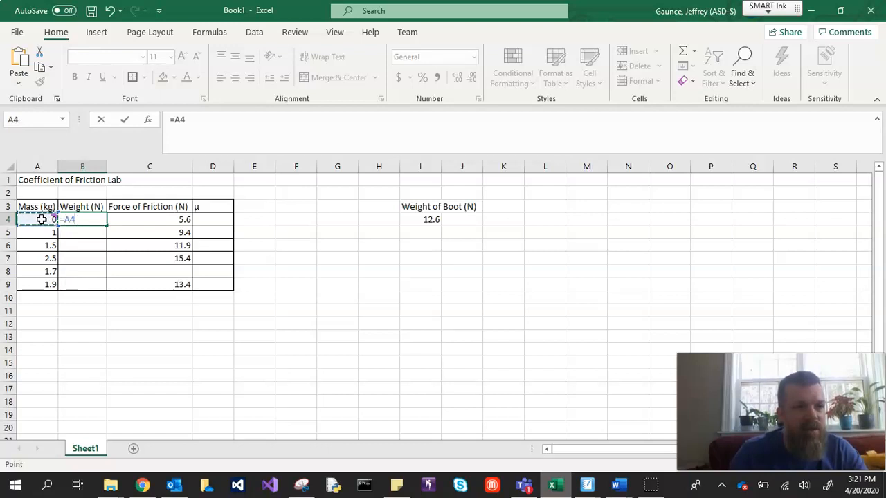
type("*9")
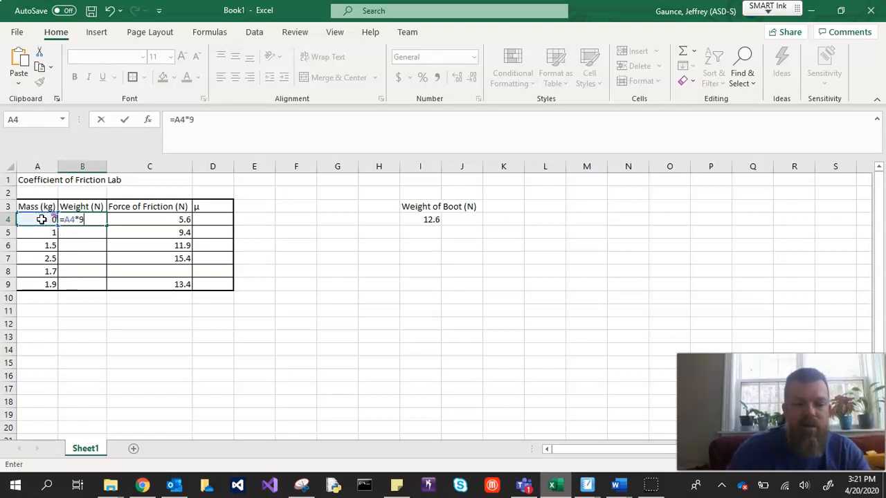
type(".8")
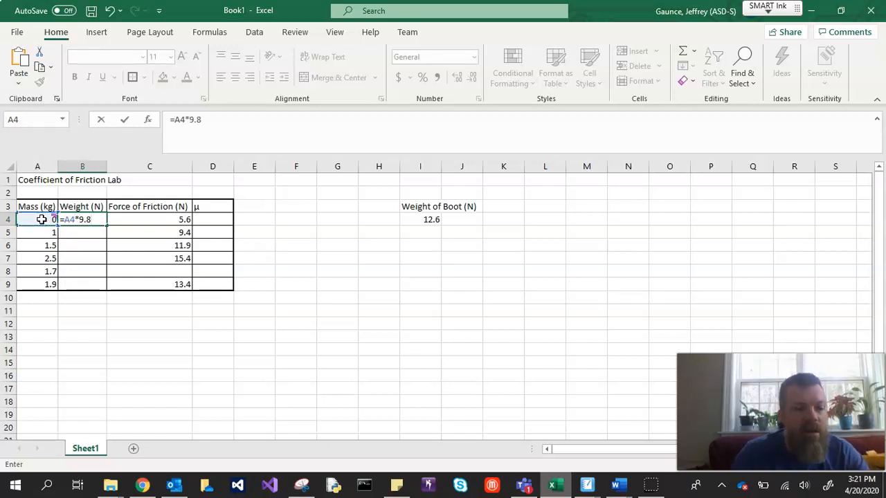
key("Return")
Fill the weight formula from B4 down through B9.
left_click(83, 219)
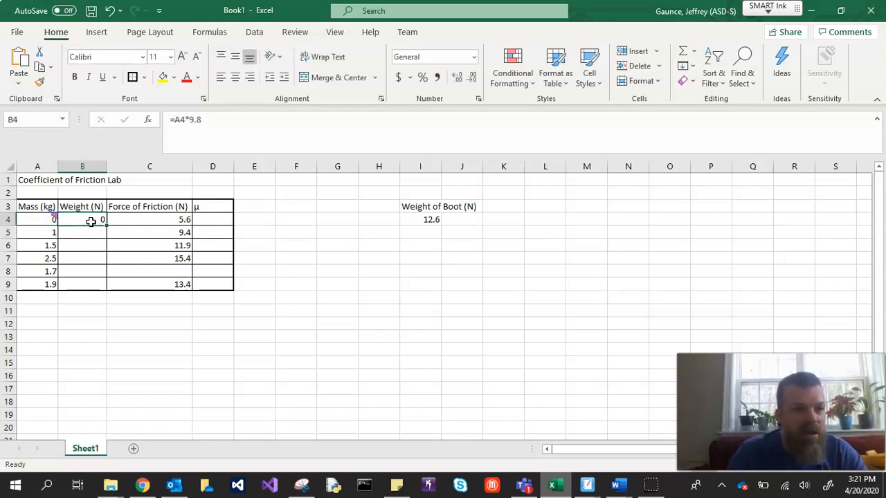
left_click(88, 233)
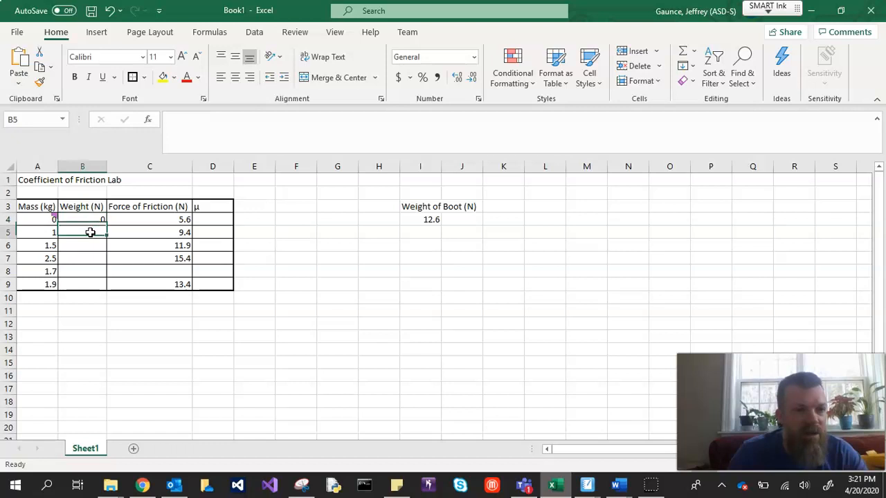
left_click(86, 217)
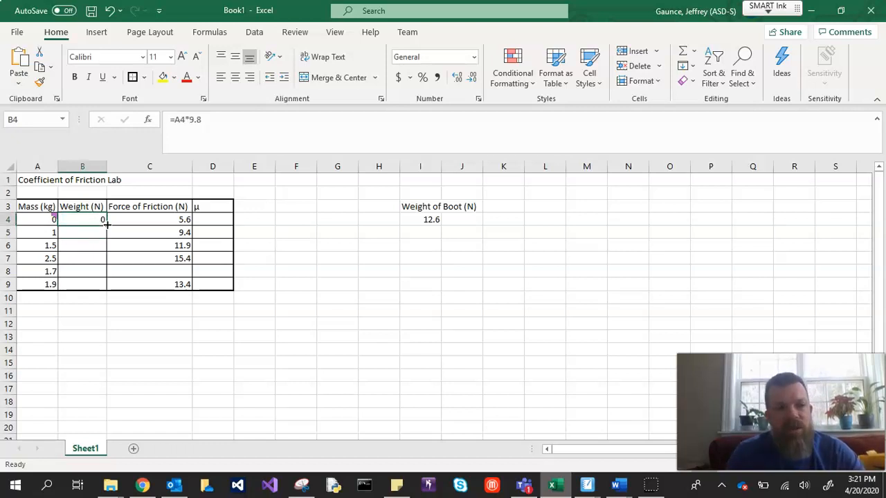
left_click_drag(107, 225, 107, 290)
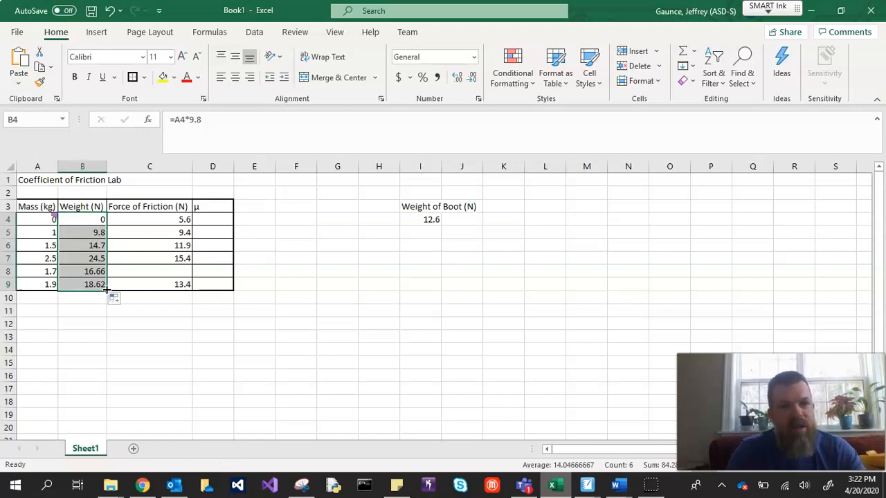
Add the boot's weight to the formula in B4 with a row-locked reference, making it =A4*9.8+I$4.
left_click(97, 218)
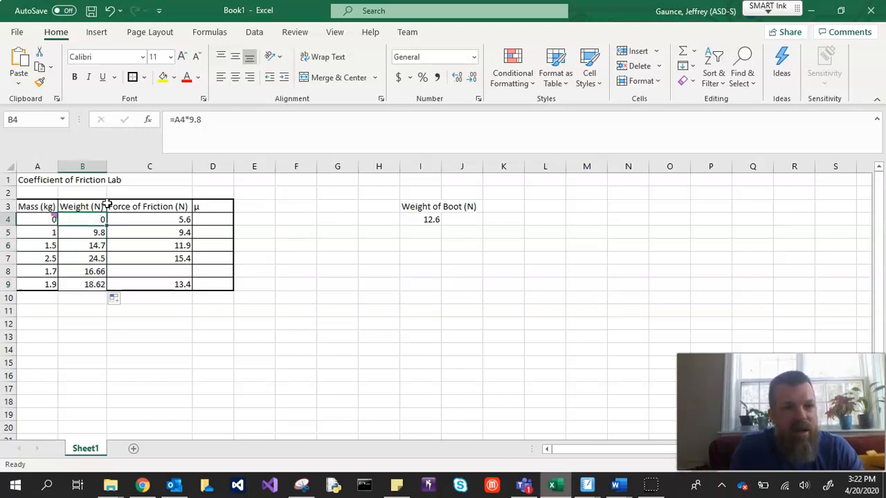
left_click(208, 120)
type("+")
left_click(422, 220)
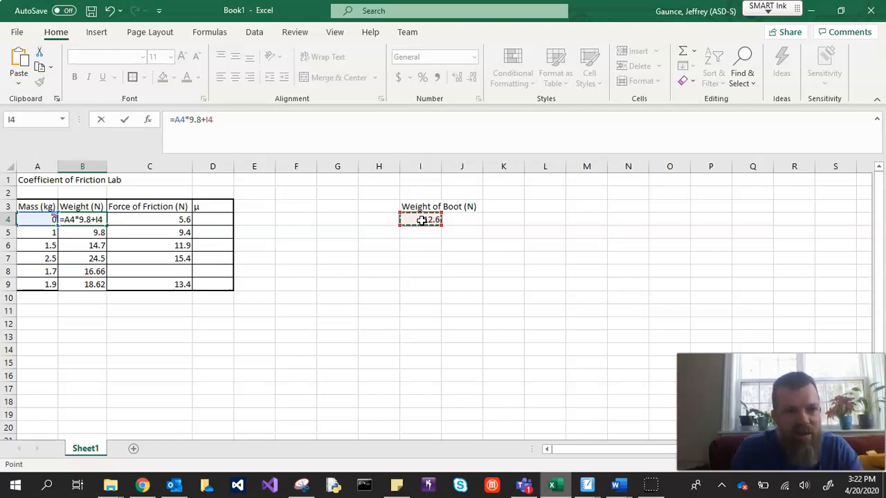
left_click(208, 120)
type("$")
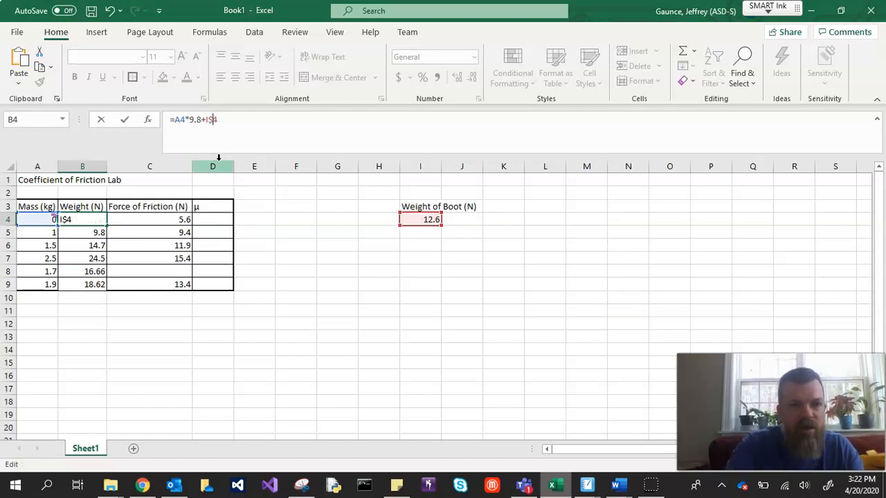
left_click(131, 201)
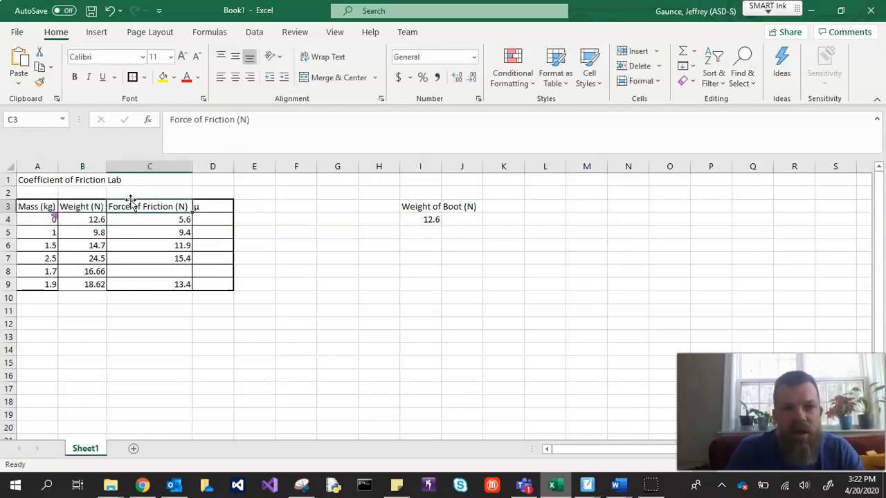
Fill the revised weight formula from B4 down through B9 and check the copied cell references.
left_click(97, 220)
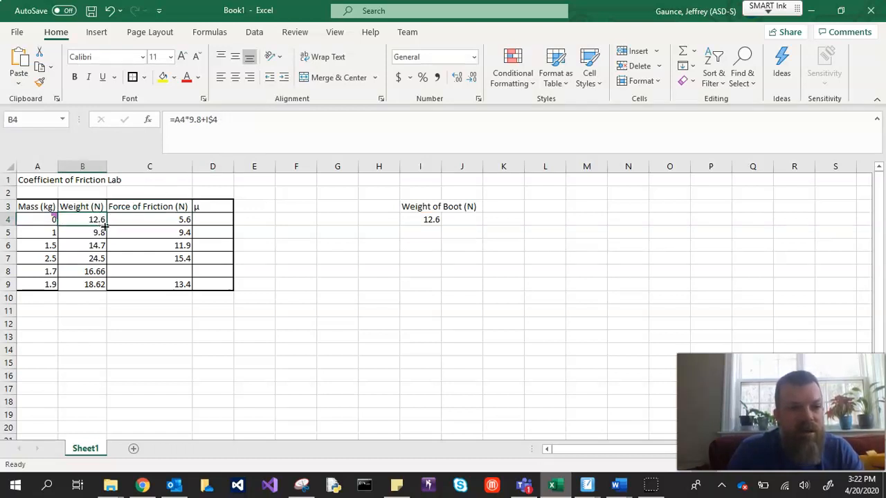
left_click_drag(106, 226, 106, 237)
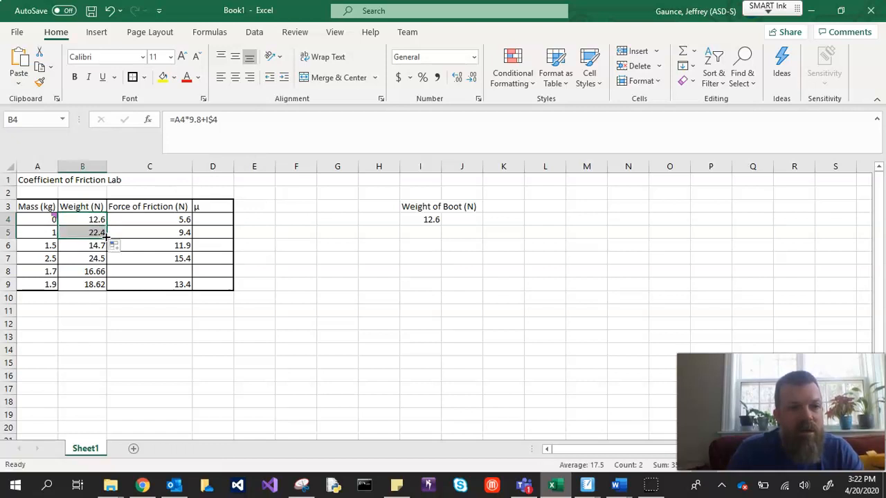
left_click(77, 218)
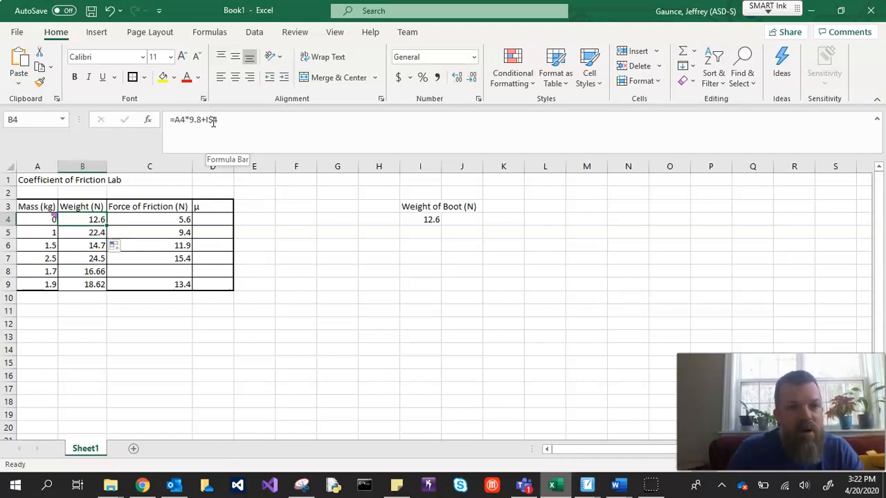
left_click(93, 232)
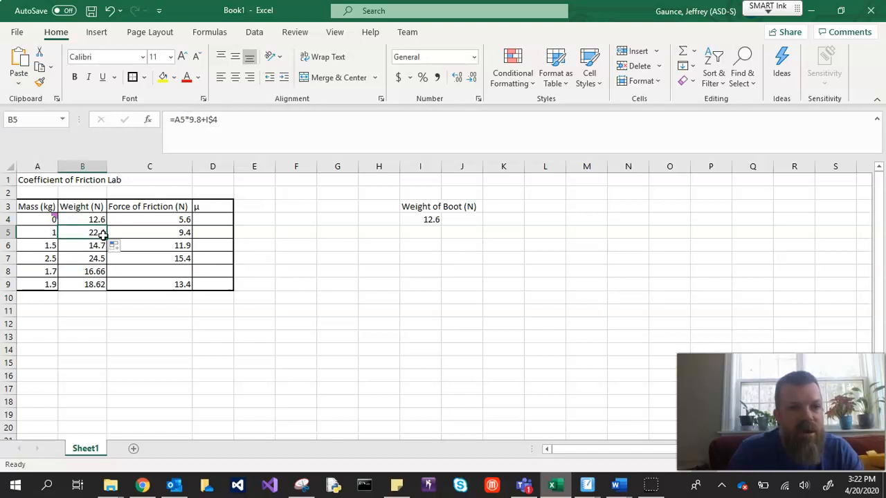
left_click_drag(105, 237, 104, 286)
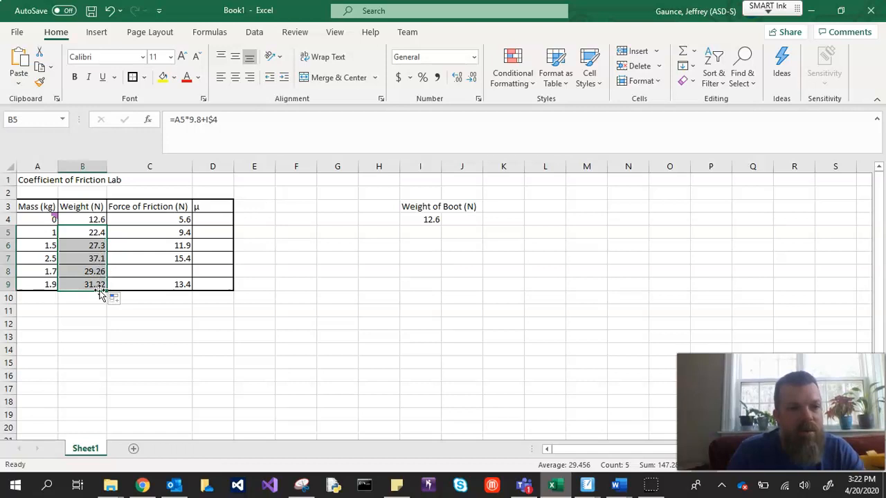
left_click(96, 259)
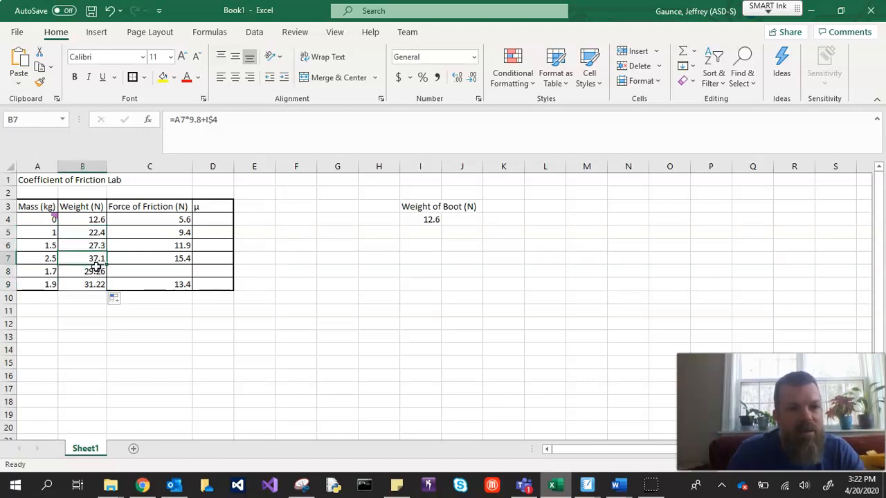
left_click(95, 271)
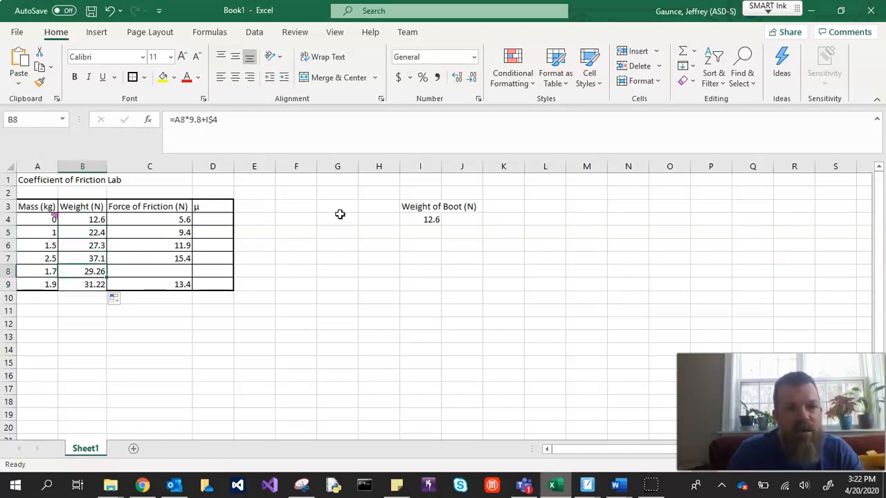
Test the weight formulas by changing the boot weight in I4 to 20 and restoring it to 12.6.
left_click(430, 219)
type("20")
key("Return")
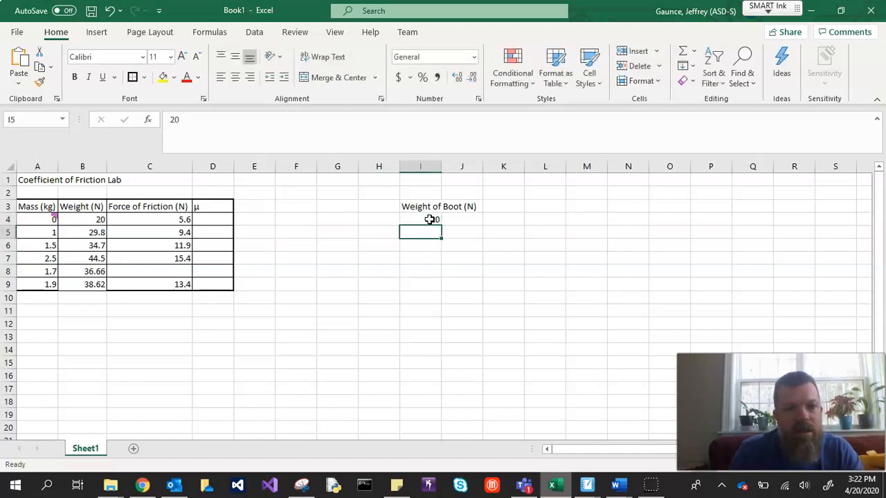
left_click(430, 219)
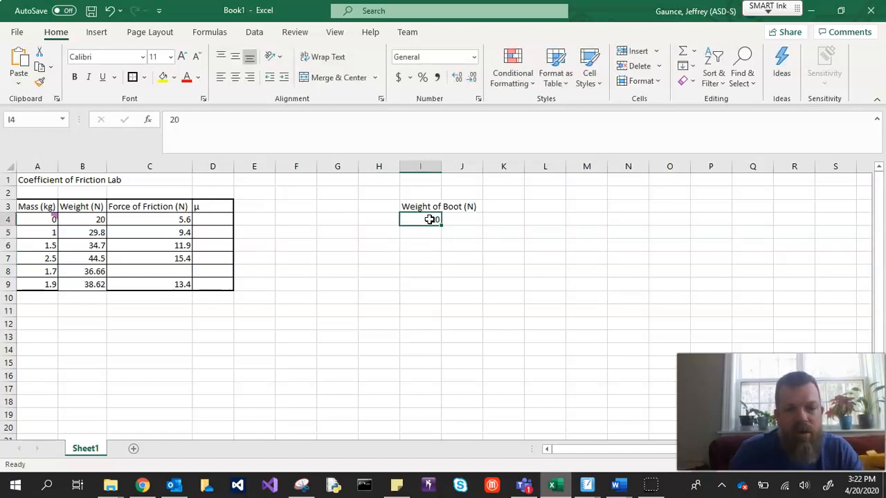
type("12.6")
key("Return")
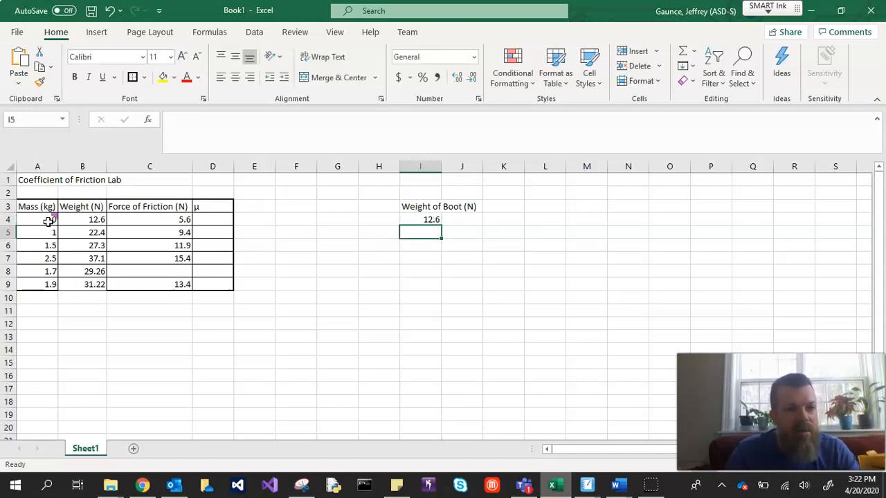
mouse_move(46, 220)
left_click_drag(209, 364, 185, 355)
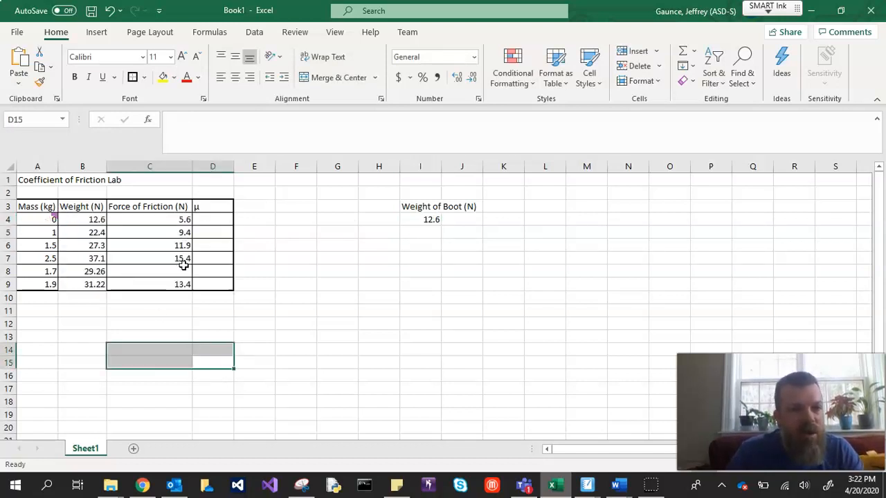
Calculate the coefficient of friction in D4 by dividing friction force by weight with the formula =C4/B4.
left_click(203, 221)
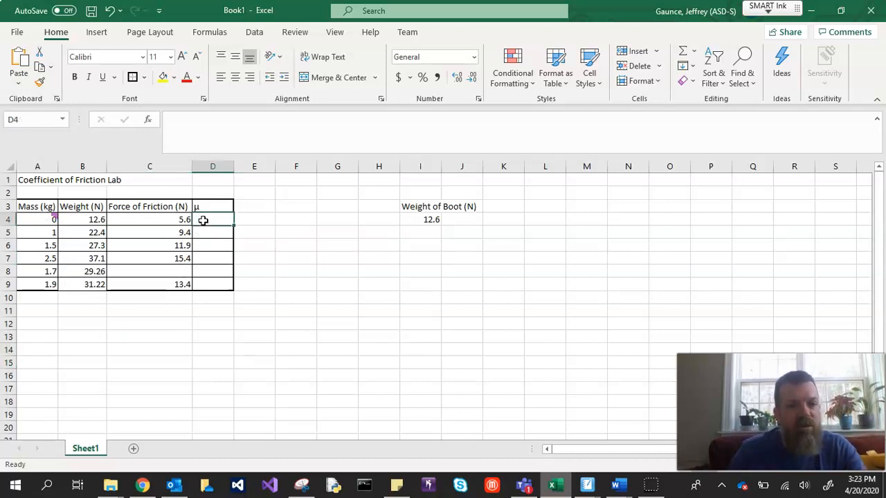
type("=")
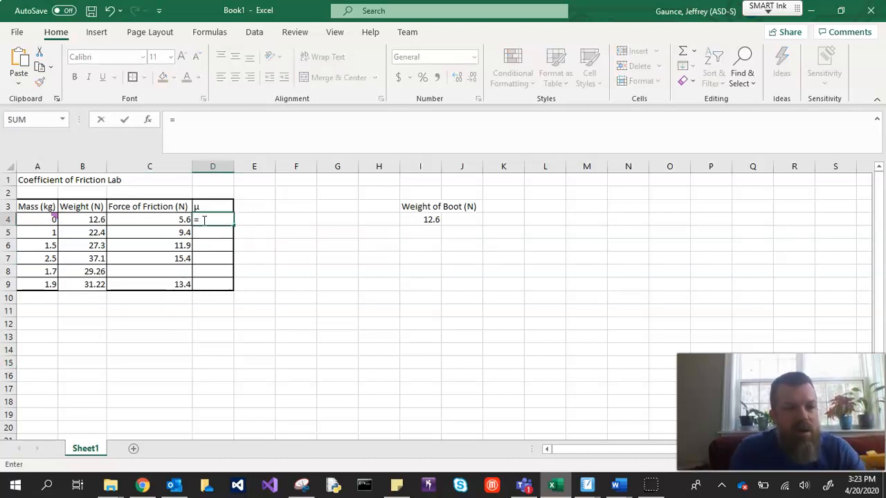
left_click(155, 219)
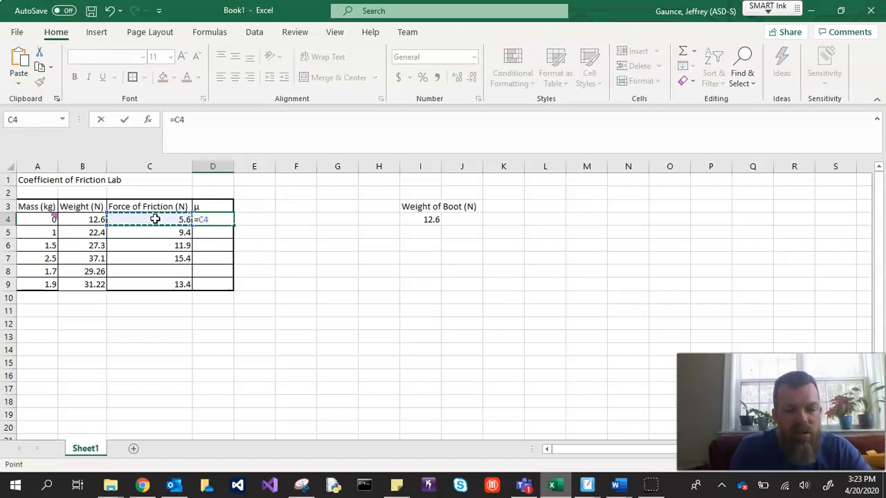
type("/")
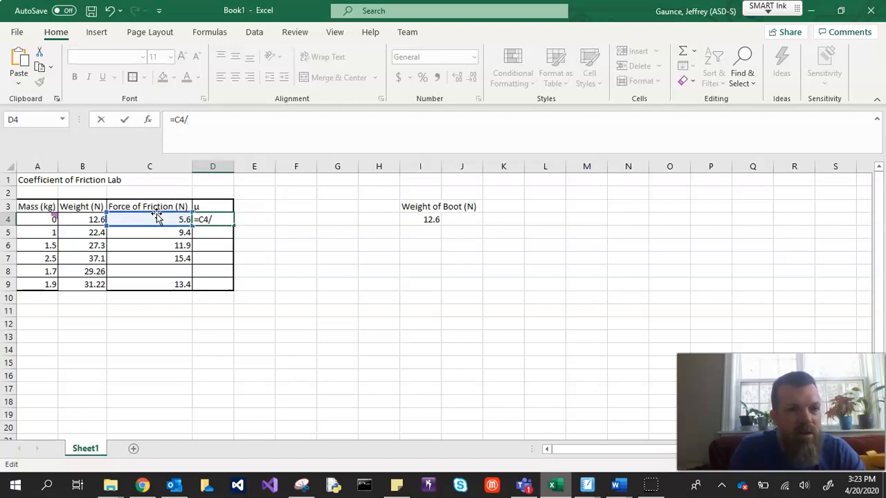
left_click(90, 219)
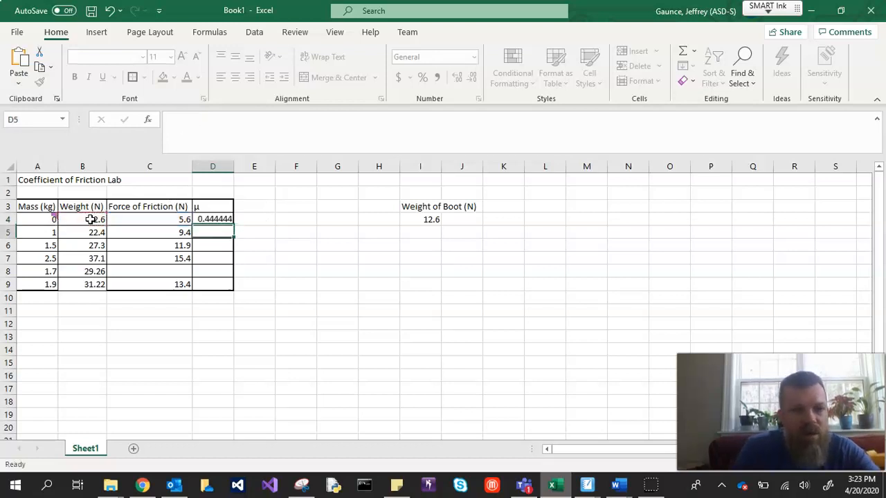
key("Return")
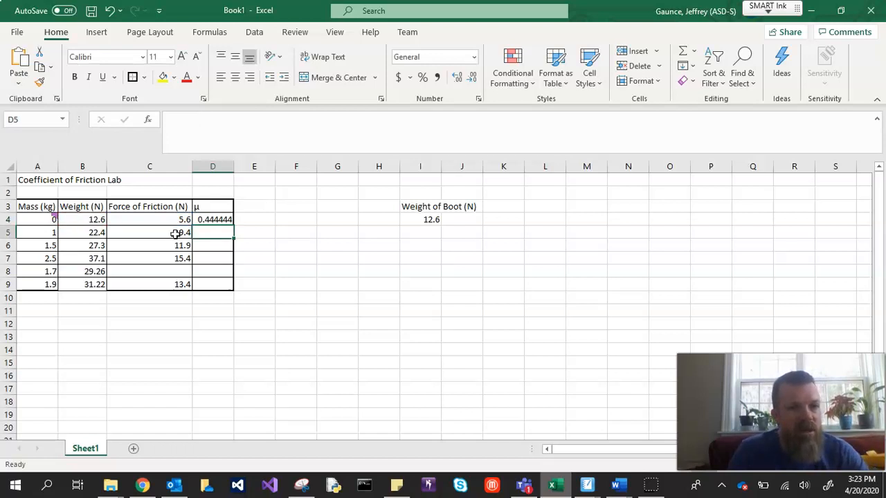
Fill the µ formula from D4 down through D9 and format these values to two decimal places.
left_click(202, 220)
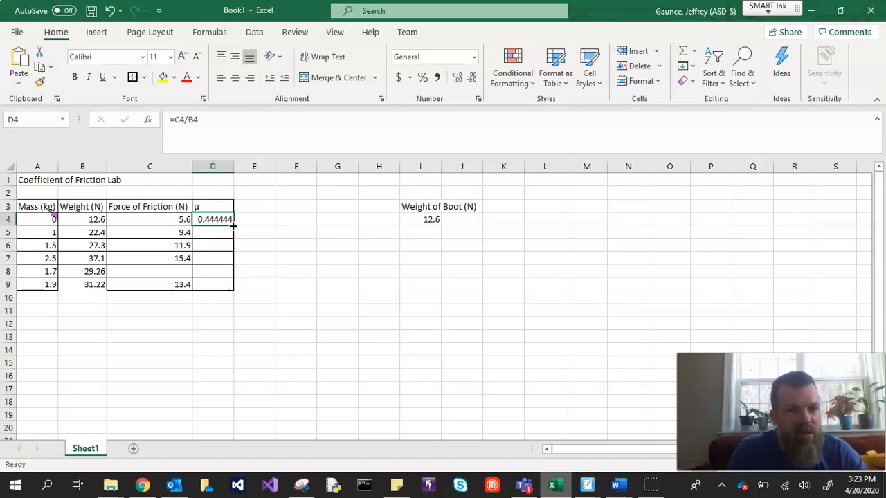
left_click_drag(232, 226, 233, 290)
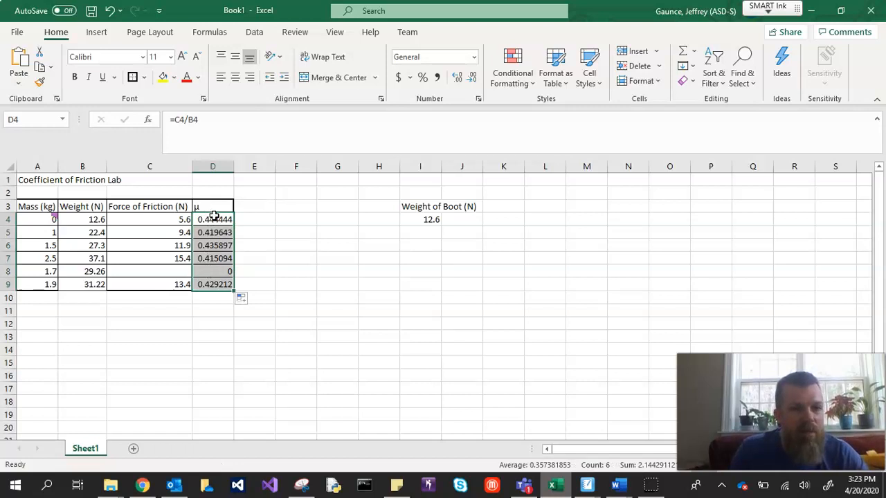
left_click(472, 78)
left_click(473, 78)
left_click(473, 78)
left_click(472, 78)
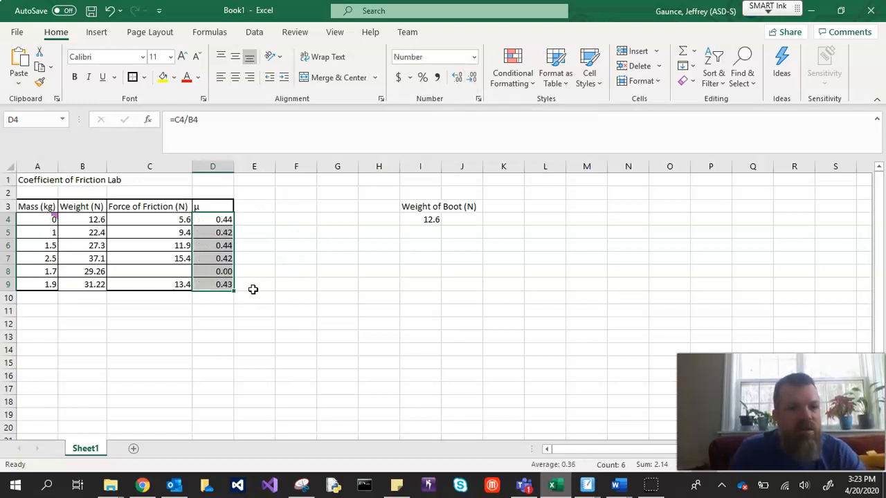
Average the µ values in D10 with the formula =AVERAGE(D4:D9).
left_click(217, 296)
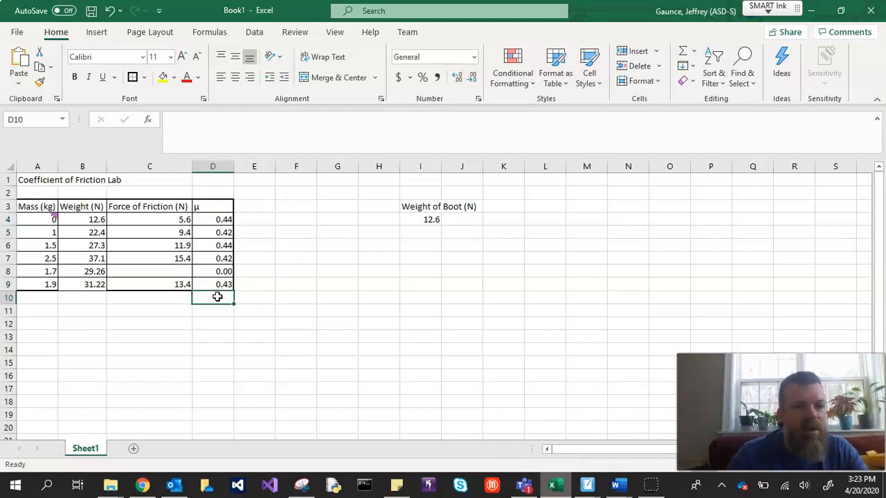
left_click(694, 53)
left_click(701, 85)
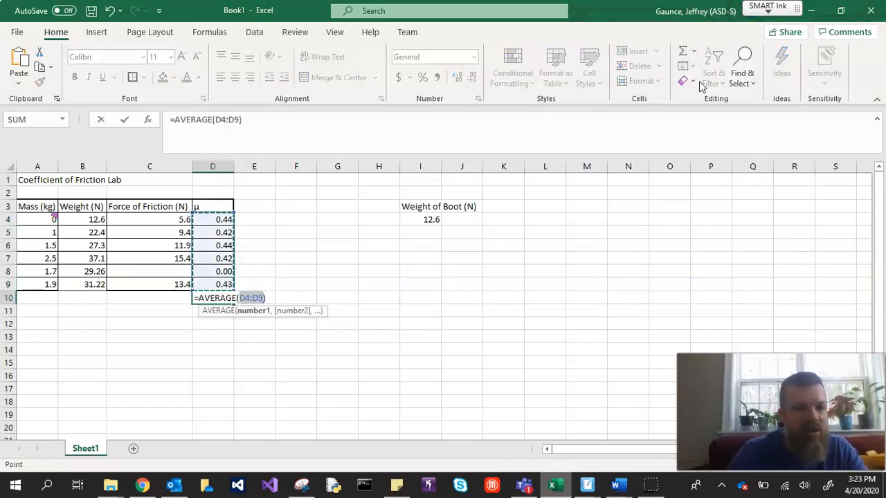
key("Return")
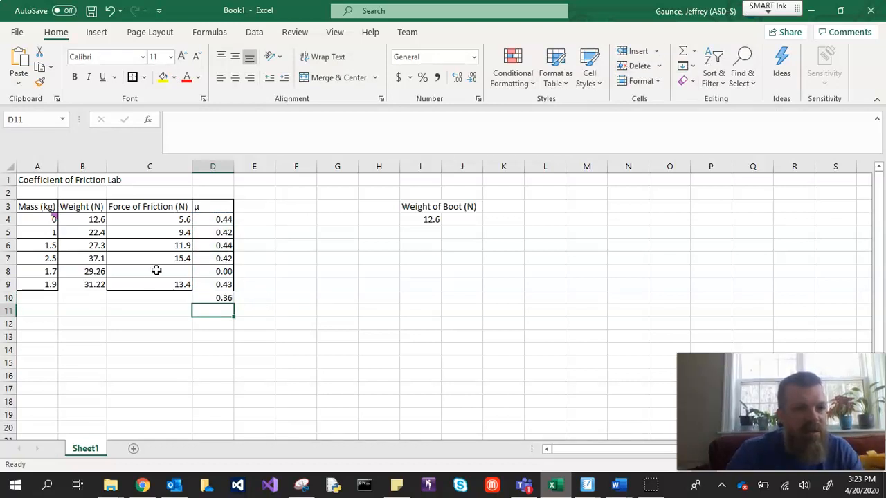
Delete the incomplete 1.7 kg row and sort the remaining data by mass from smallest to largest, expanding the selection to the adjacent columns.
right_click(10, 272)
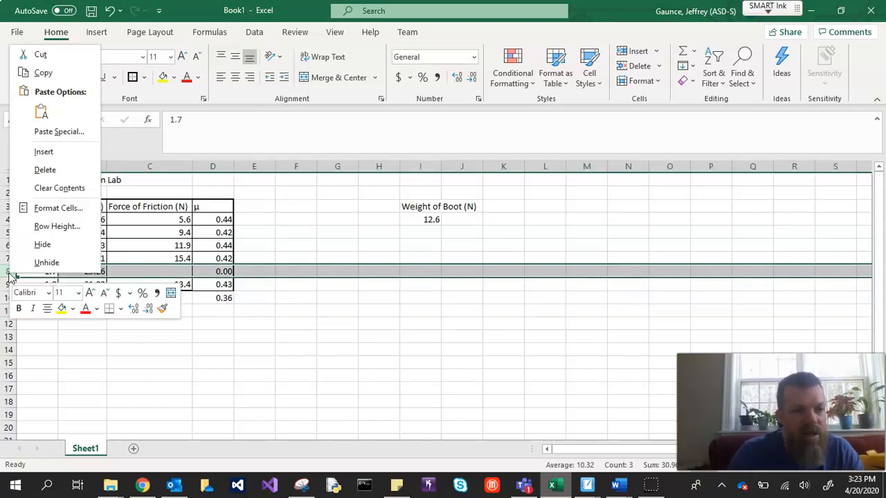
left_click(43, 173)
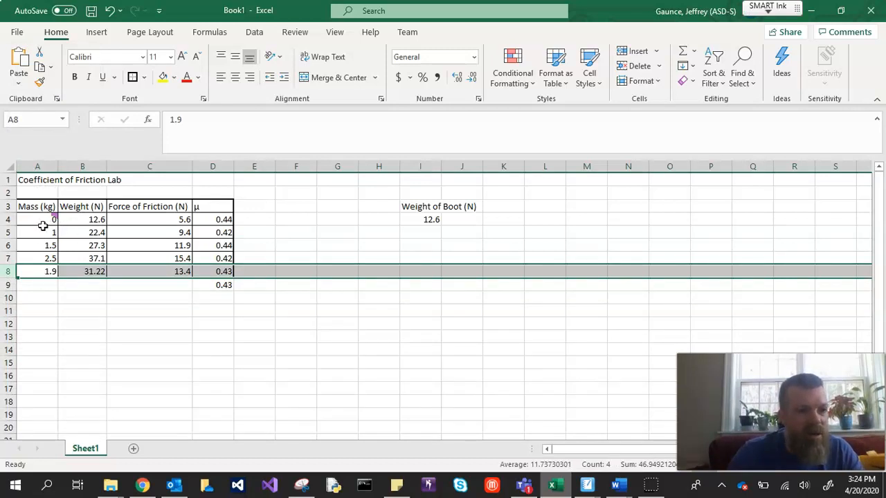
left_click_drag(43, 219, 48, 270)
left_click(716, 77)
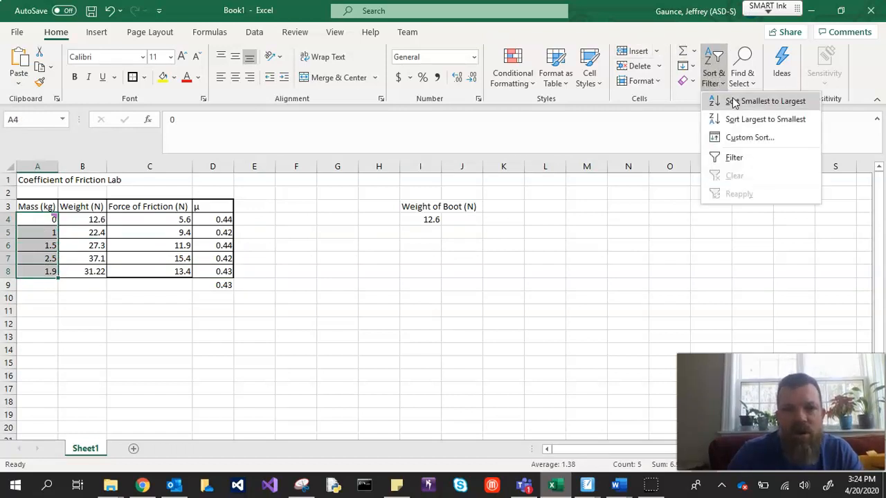
left_click(734, 102)
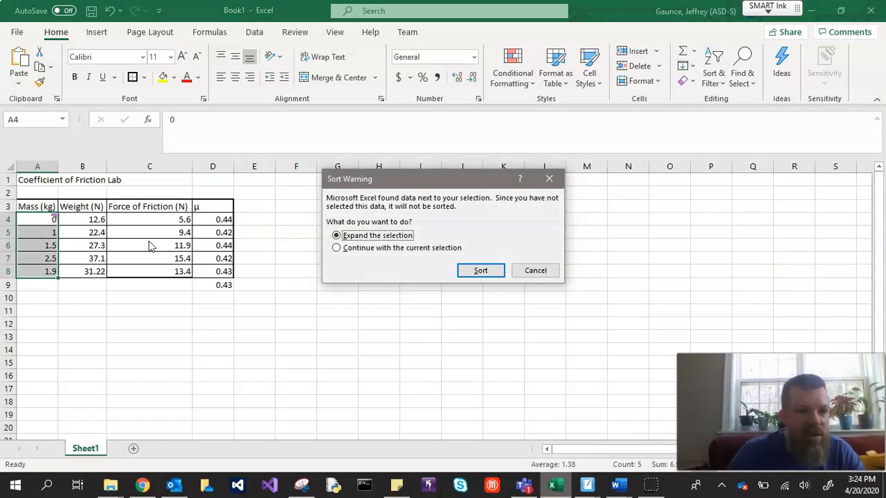
left_click(479, 271)
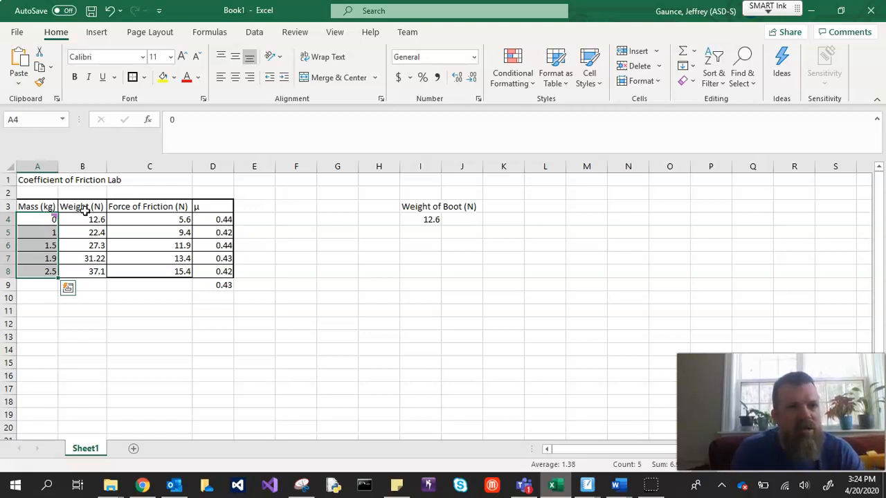
Insert a markers-only scatter chart of B3:C8 and apply the quick layout with axis titles, linear trendline, equation and R² value.
left_click_drag(82, 208, 141, 271)
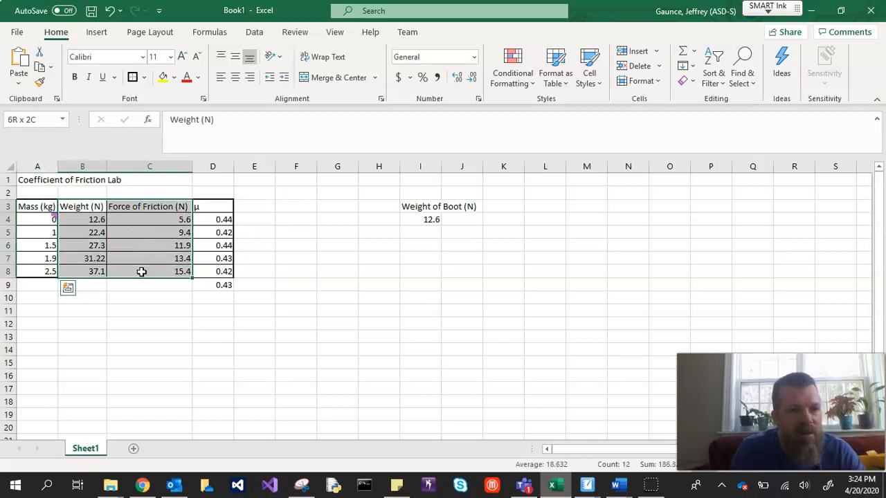
left_click(98, 35)
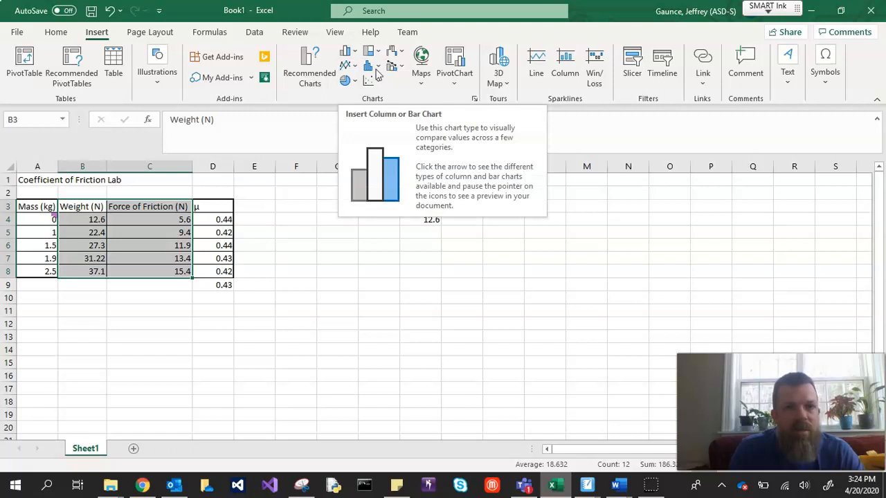
left_click(380, 83)
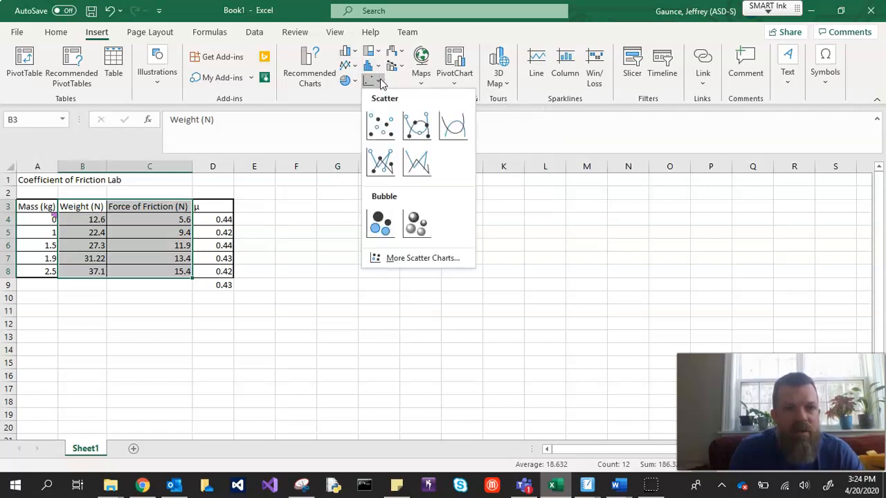
left_click(384, 129)
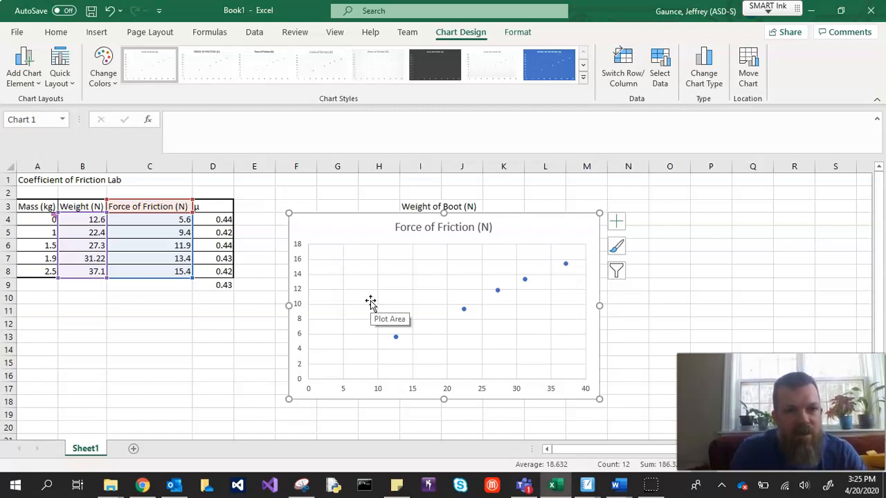
left_click(70, 81)
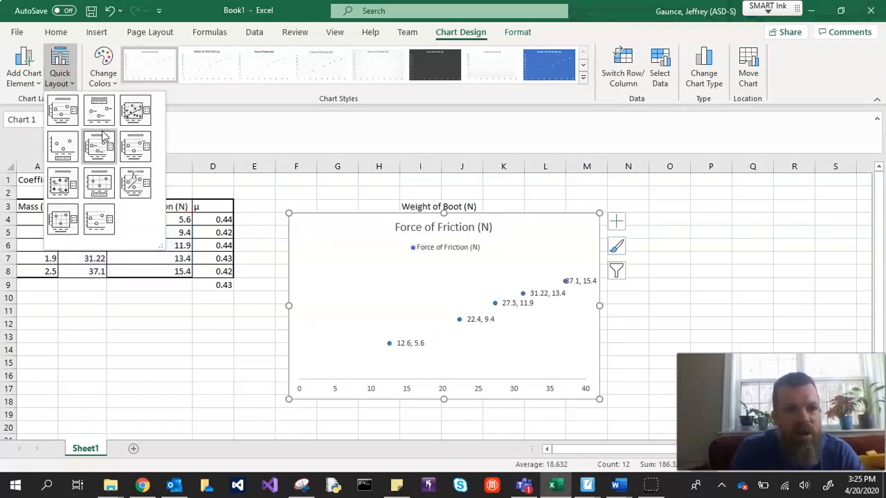
left_click(137, 184)
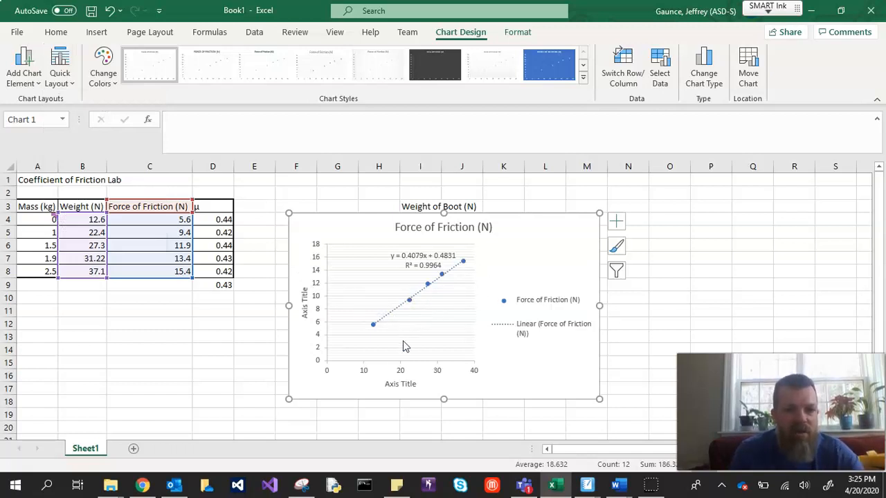
Set the chart's horizontal axis title to "Normal Force (N)".
left_click(399, 383)
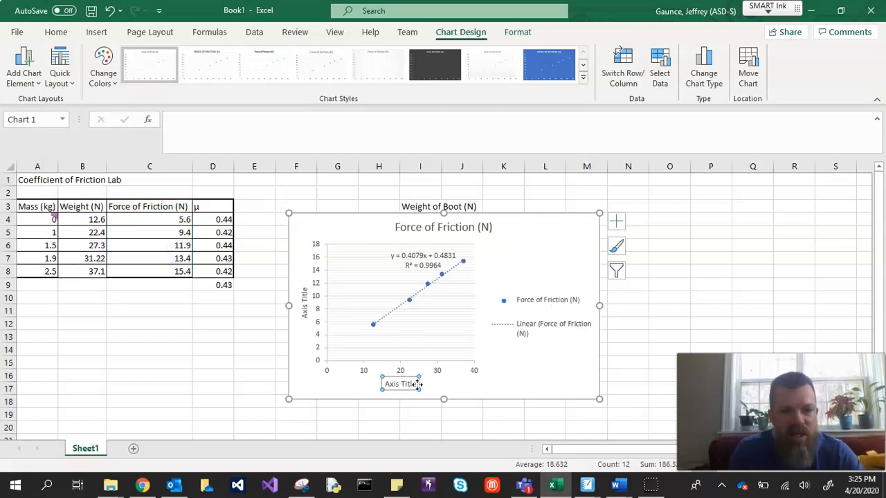
left_click_drag(417, 384, 399, 385)
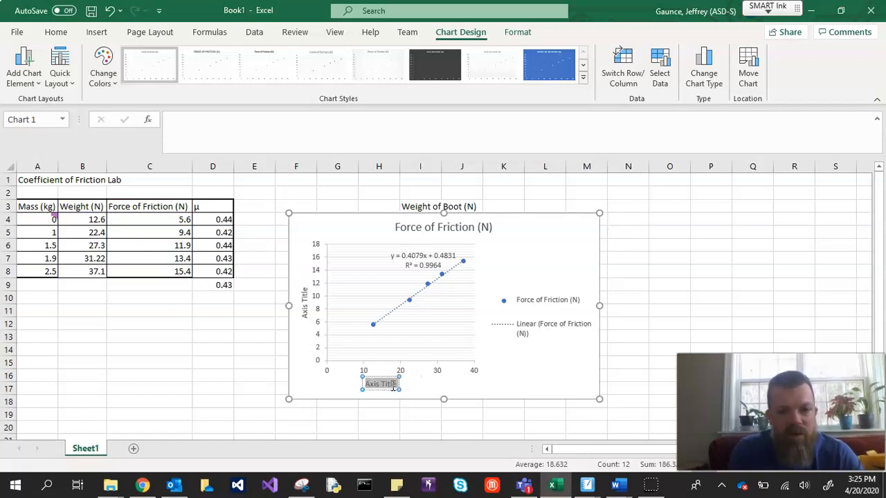
type("Nor")
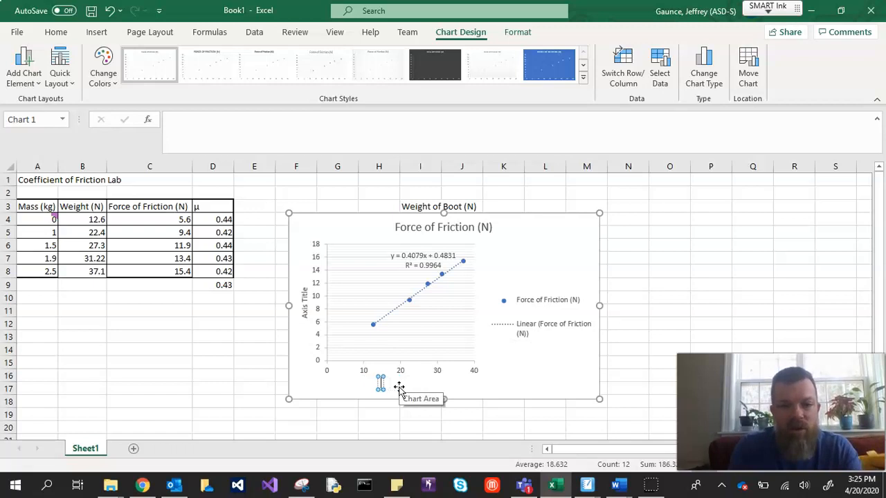
type("mal Force (N)")
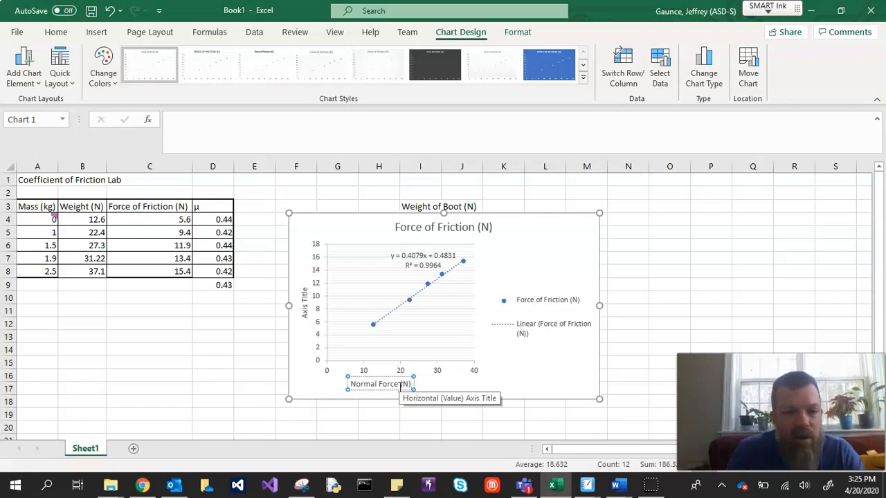
double_click(400, 384)
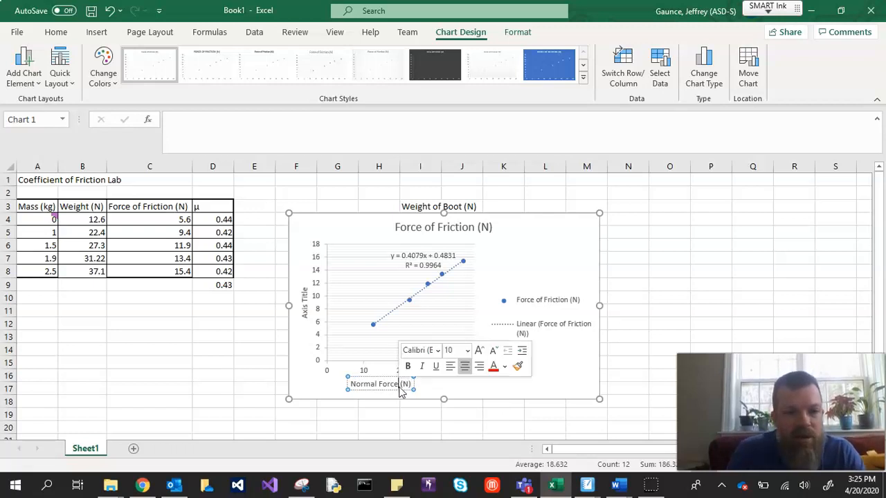
Set the chart's vertical axis title to "Force of Friction (N)", removing the leftover placeholder text.
left_click(303, 311)
double_click(305, 312)
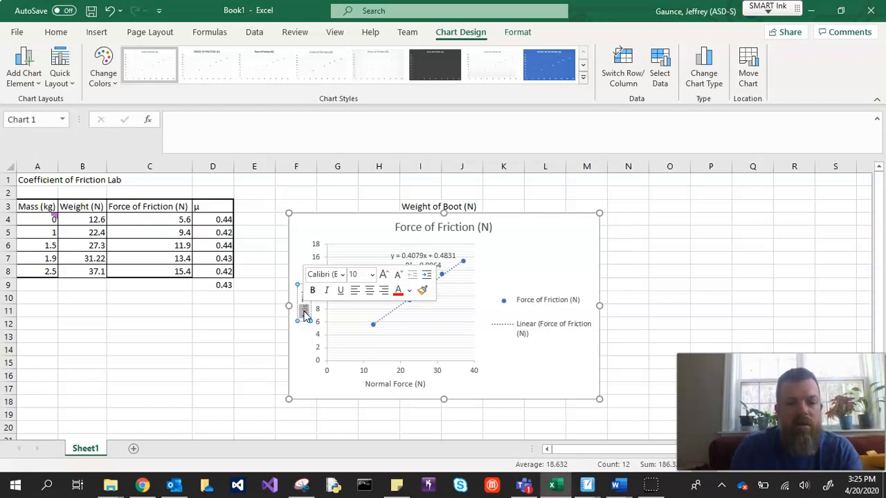
type("Force of ")
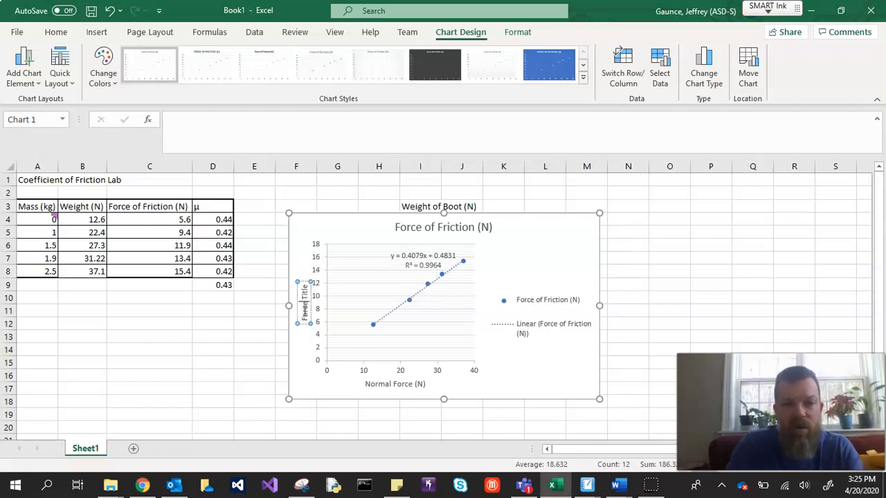
type("Friction (")
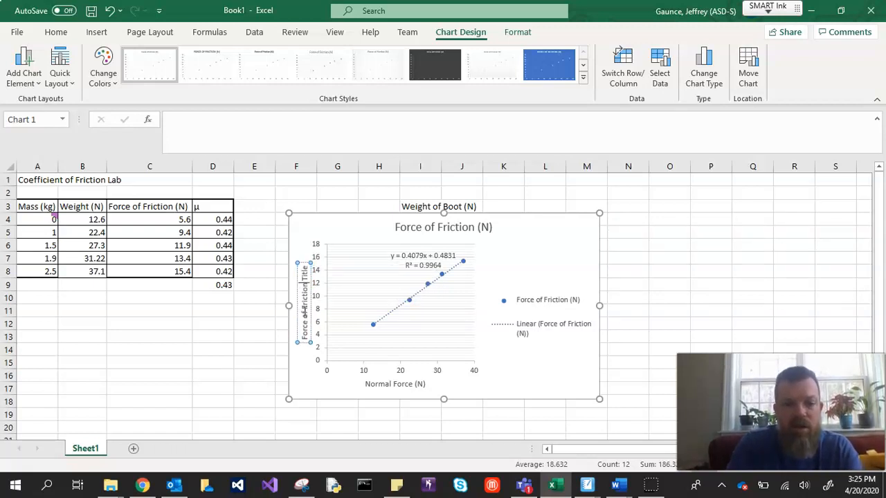
type("N)")
key("Delete")
key("Delete")
key("Delete")
key("Delete")
key("Delete")
key("Delete")
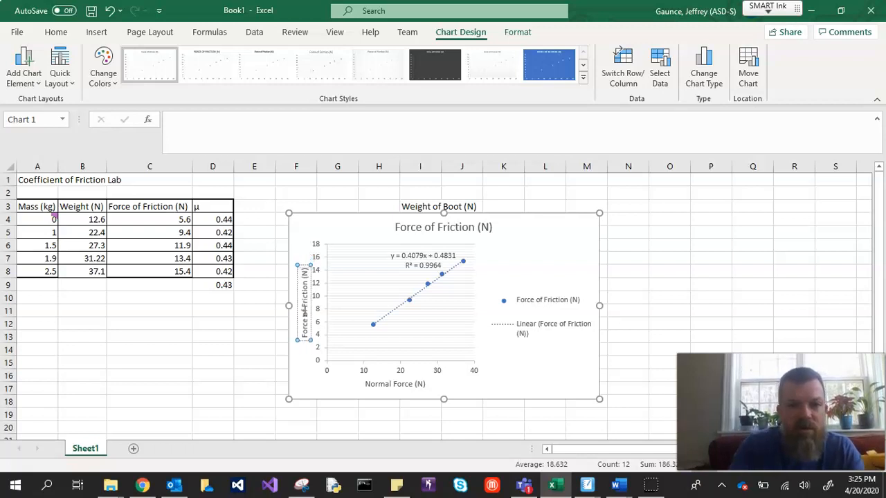
Change the chart title to "Force of Friction vs Normal Force for Workboot on Floor", removing the (N) unit.
left_click(462, 231)
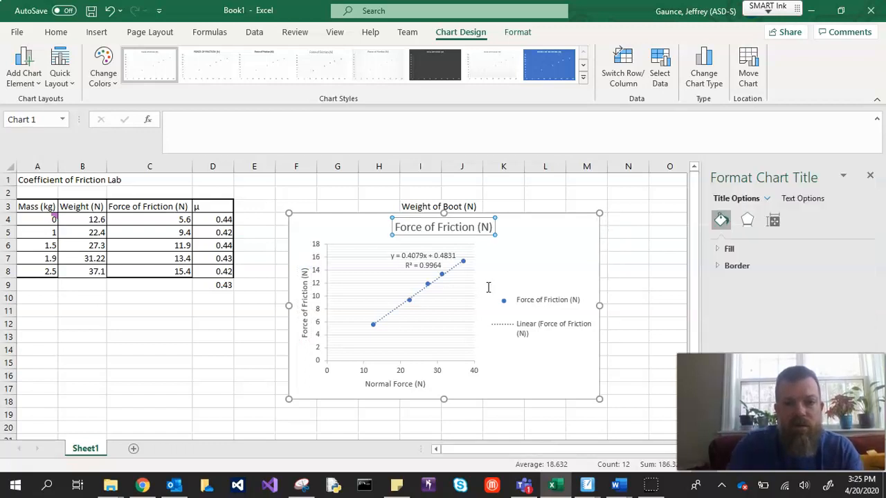
type("vs ")
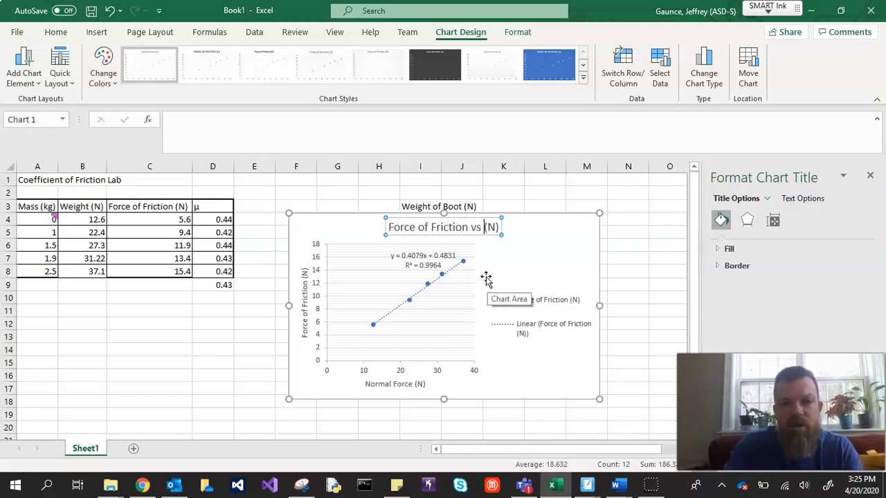
type(" Normal ")
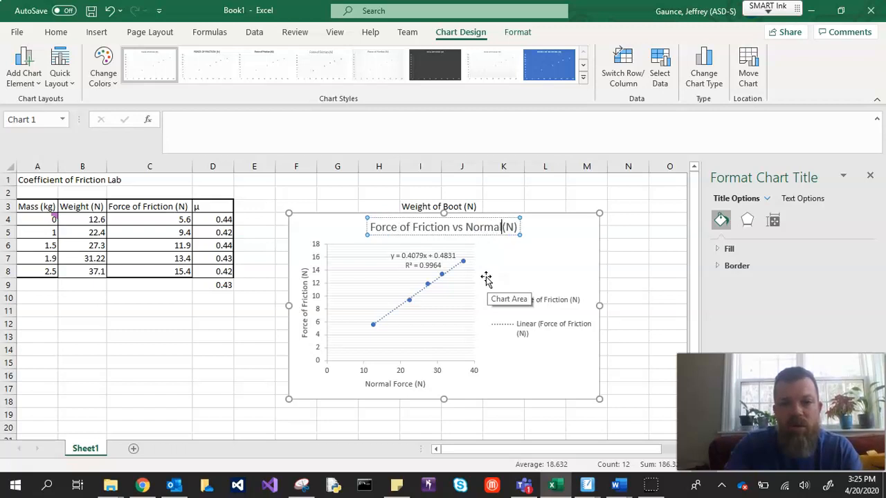
type("Force fo")
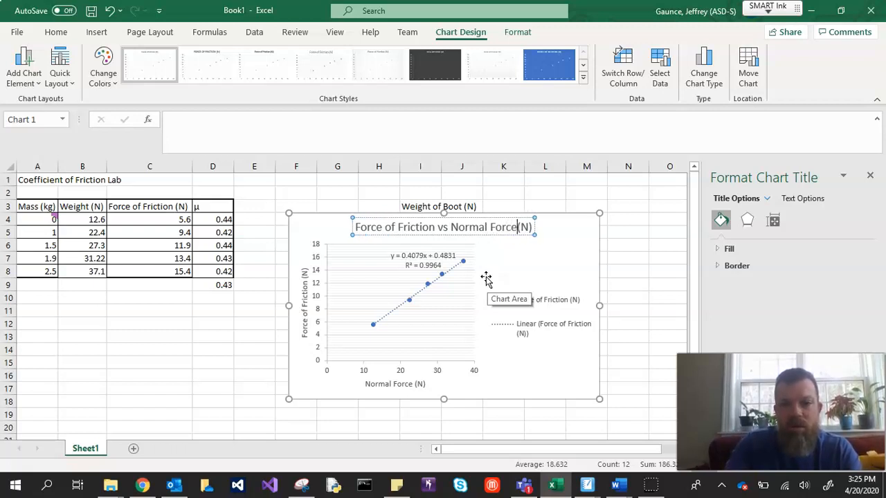
type("r Wie")
key("BackSpace")
key("BackSpace")
type("orkboot on Floor")
key("Delete")
key("Delete")
key("Delete")
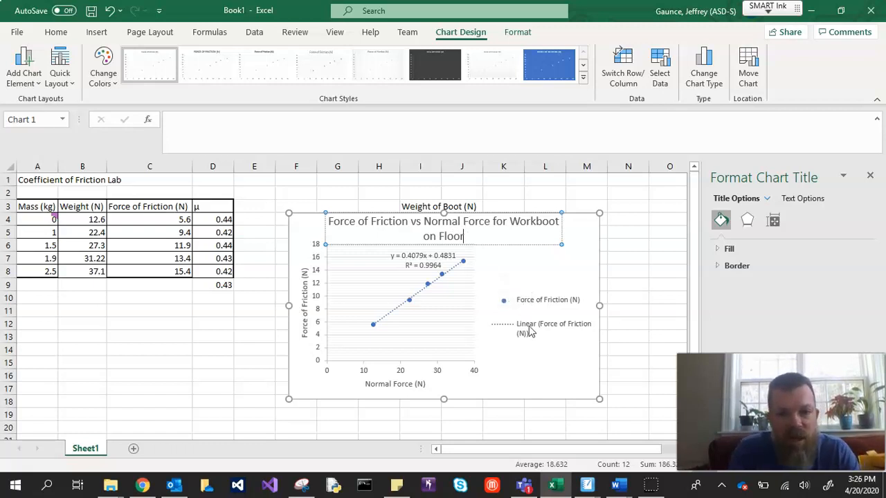
Delete the legend from the friction chart so the plot fills the chart's width.
left_click(522, 360)
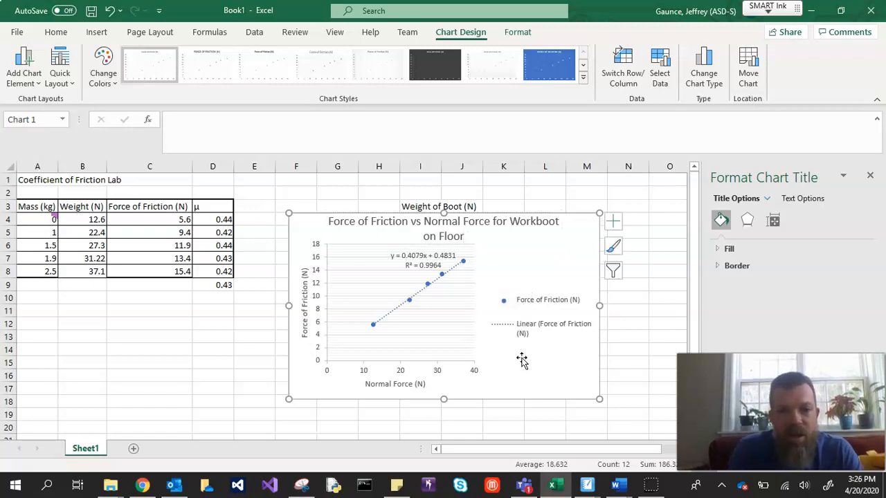
left_click(527, 315)
key("Delete")
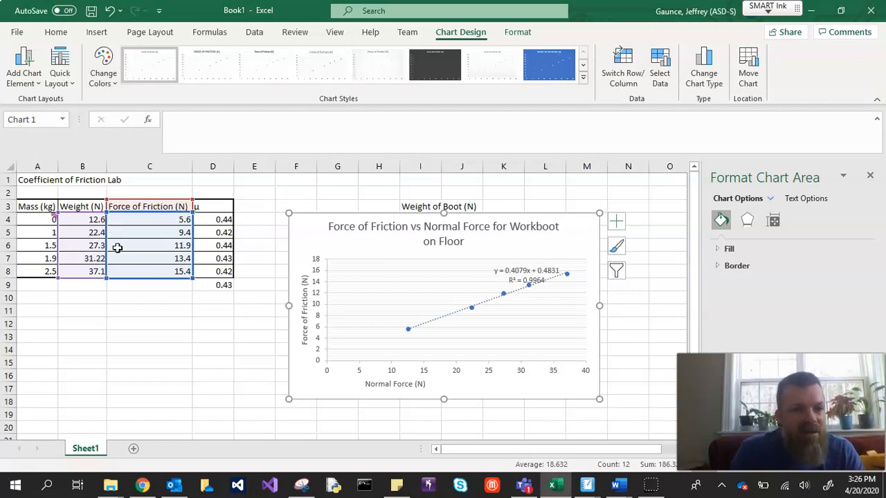
Copy the data table in A3:D9, including the average µ.
left_click_drag(38, 208, 226, 283)
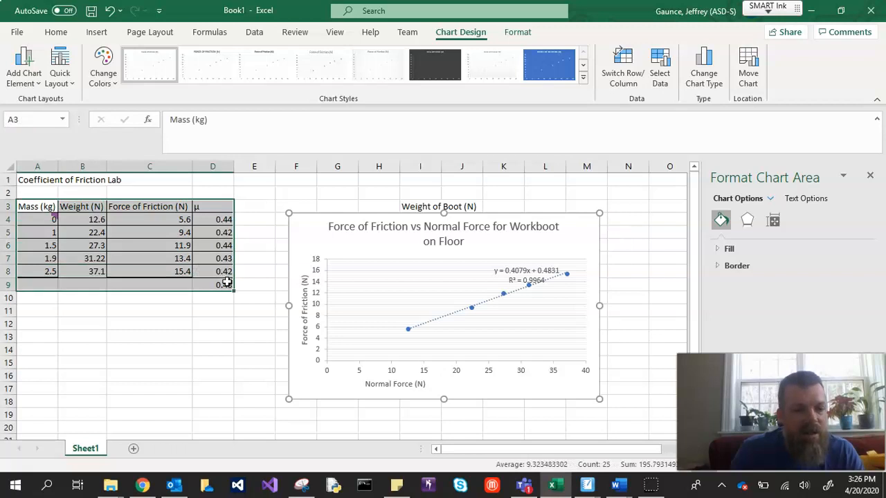
key("ctrl+c")
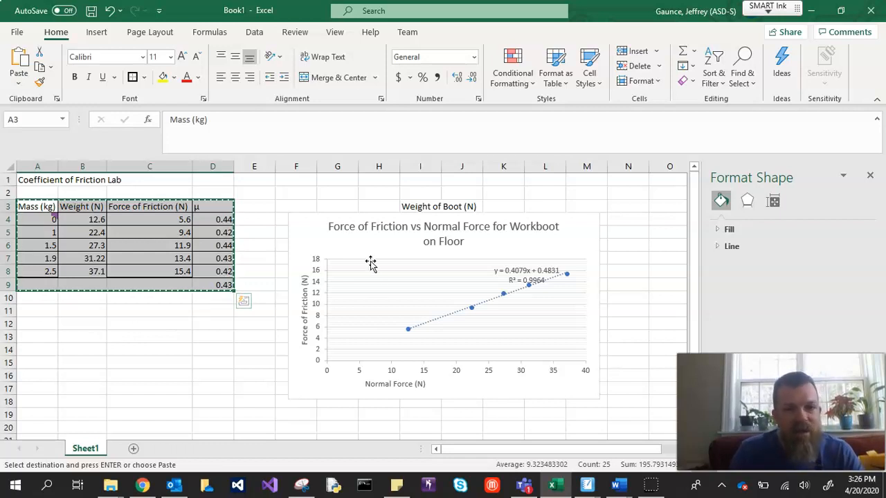
Copy the chart, paste a duplicate at cell C15 and undo the paste.
left_click(313, 232)
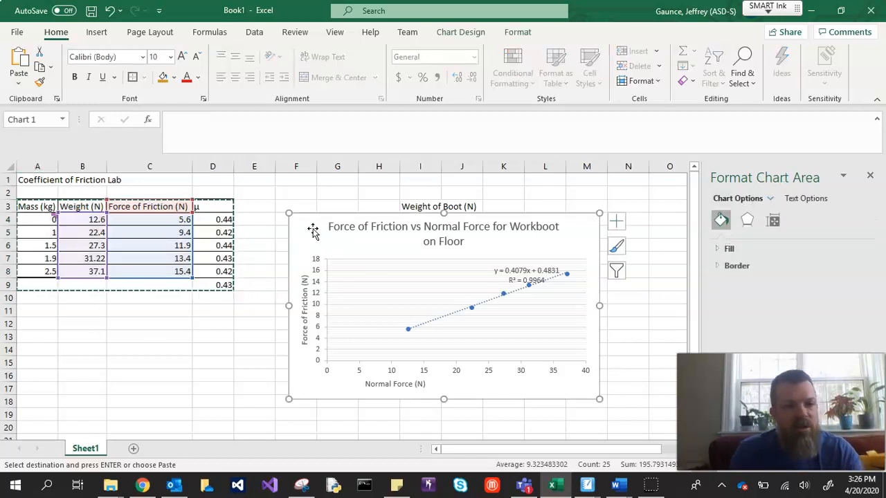
key("Escape")
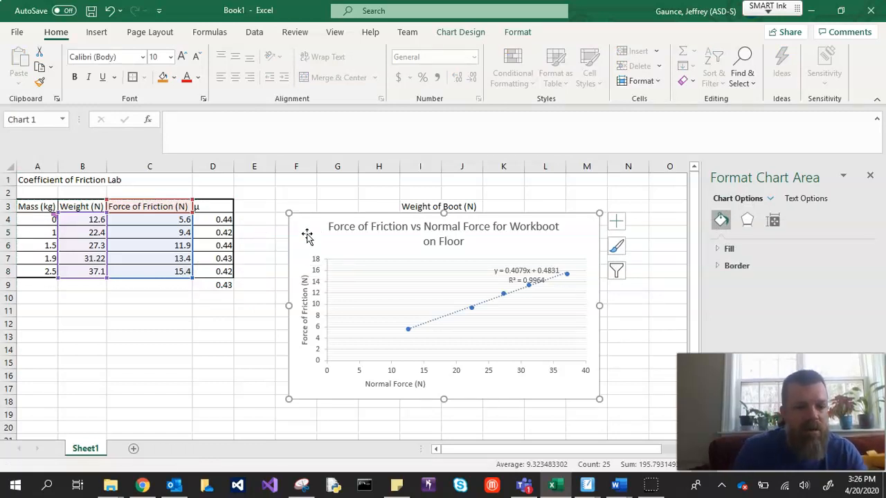
left_click(140, 362)
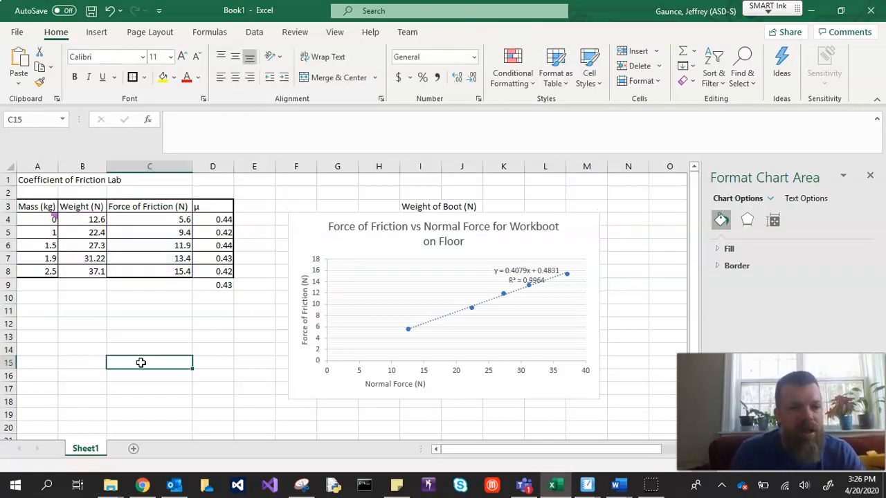
key("ctrl+v")
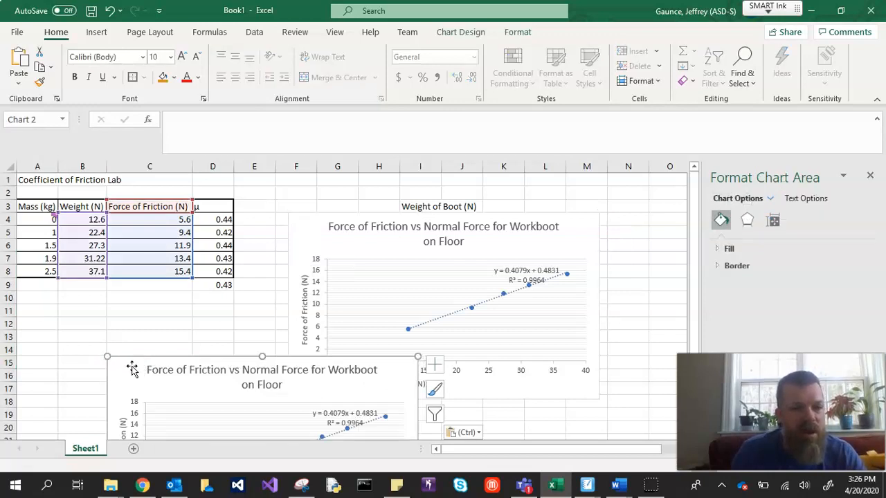
key("ctrl+z")
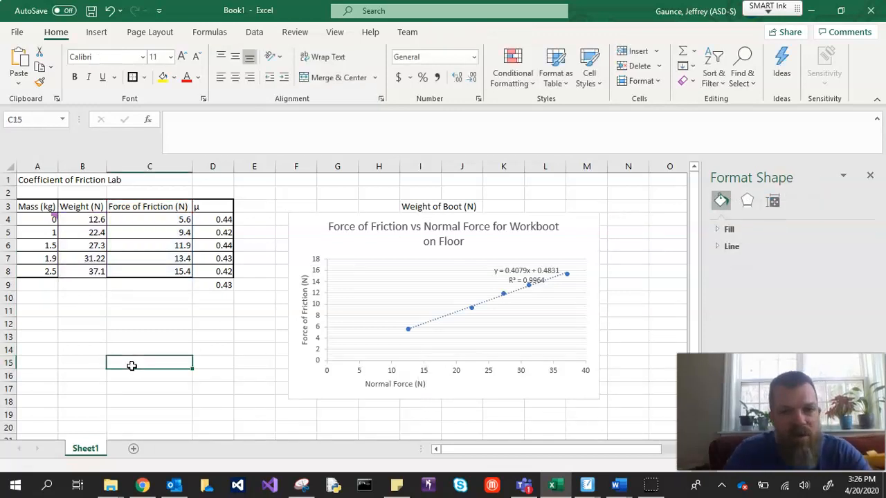
Move the chart down just enough to uncover the boot weight value in row 4.
left_click_drag(306, 226, 305, 247)
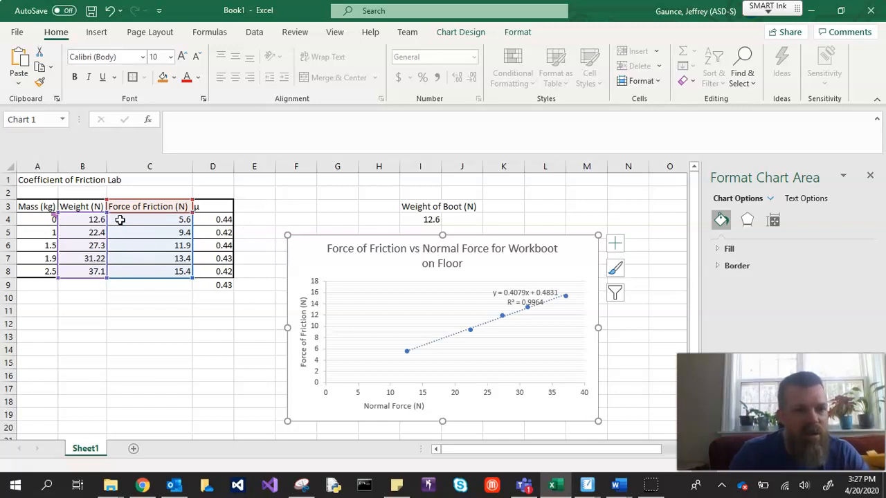
Rename Sheet1 with the teacher's title and surname followed by "Friction Lab".
right_click(90, 450)
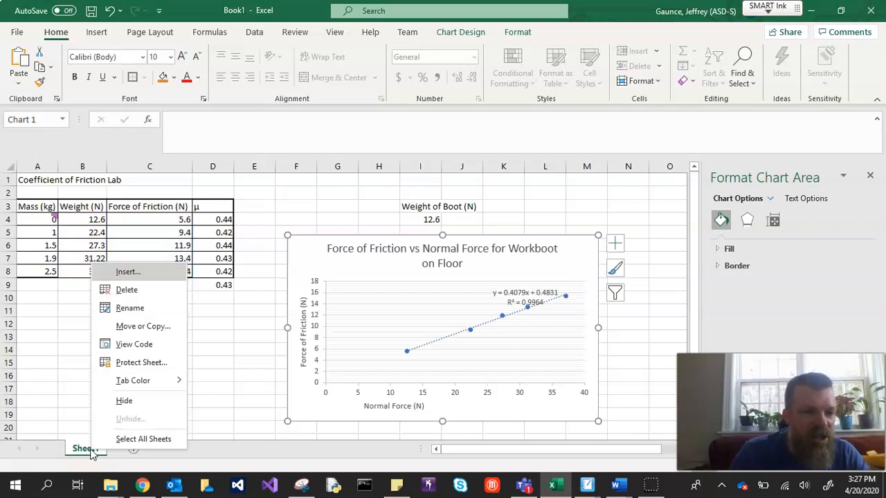
left_click(138, 308)
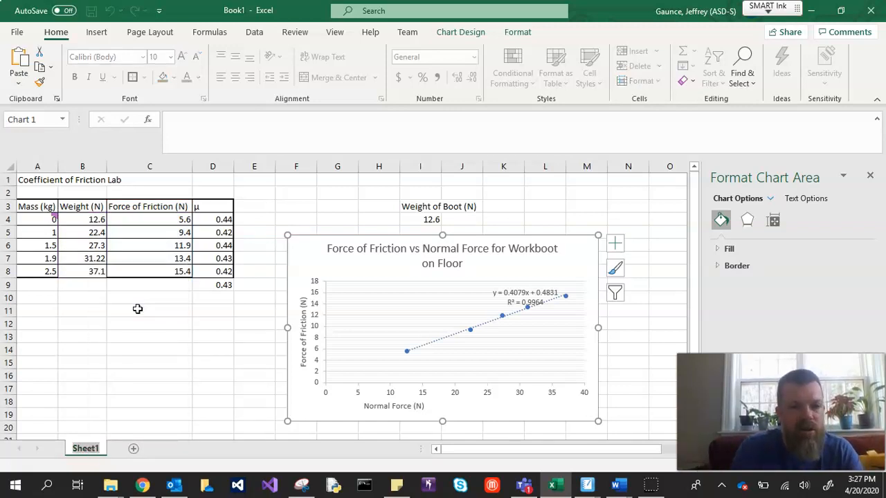
type("Mr")
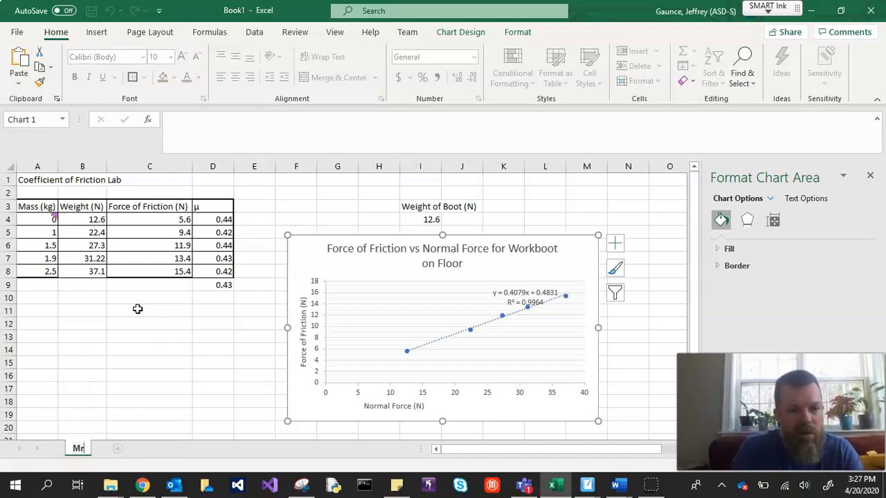
type(". Gaunce Fr")
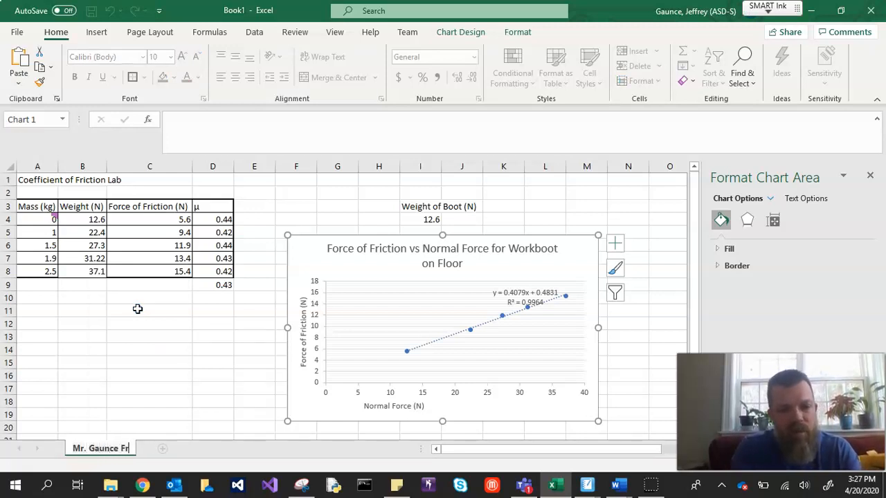
type("iction Lab")
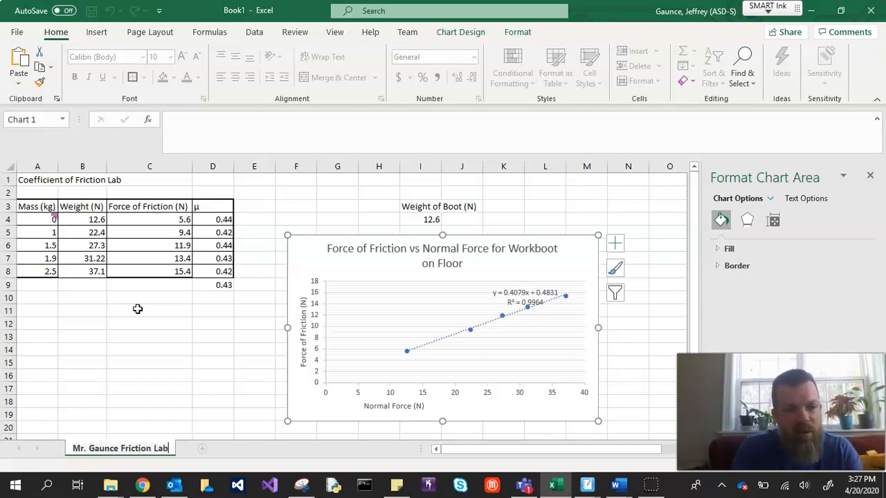